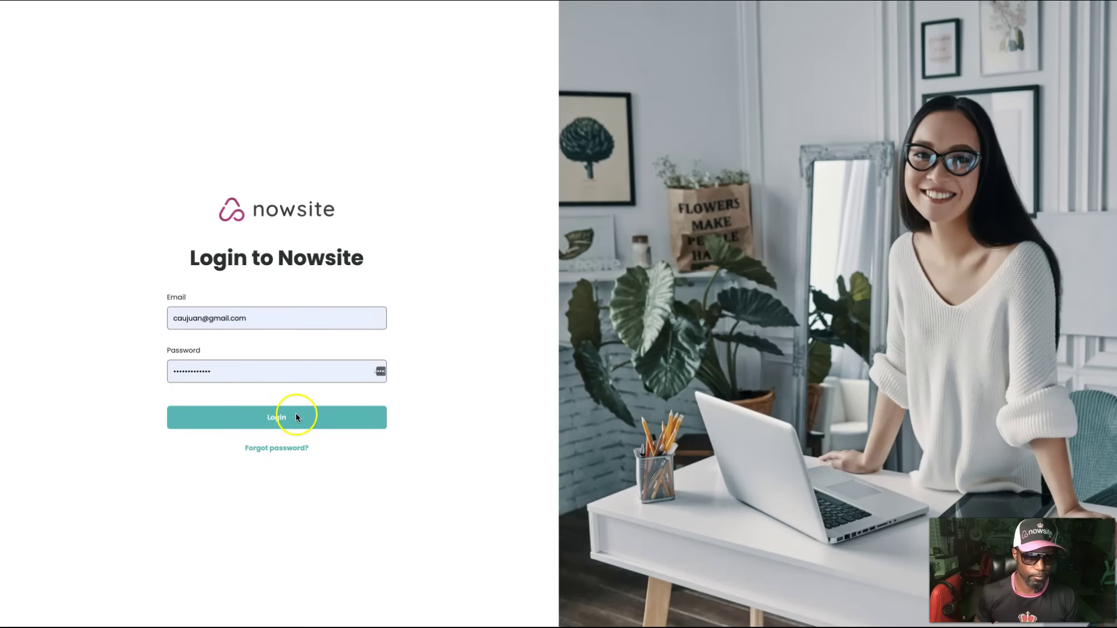
# Submit the pre-filled email and password to log in to Nowsite.
pyautogui.click(289, 422)
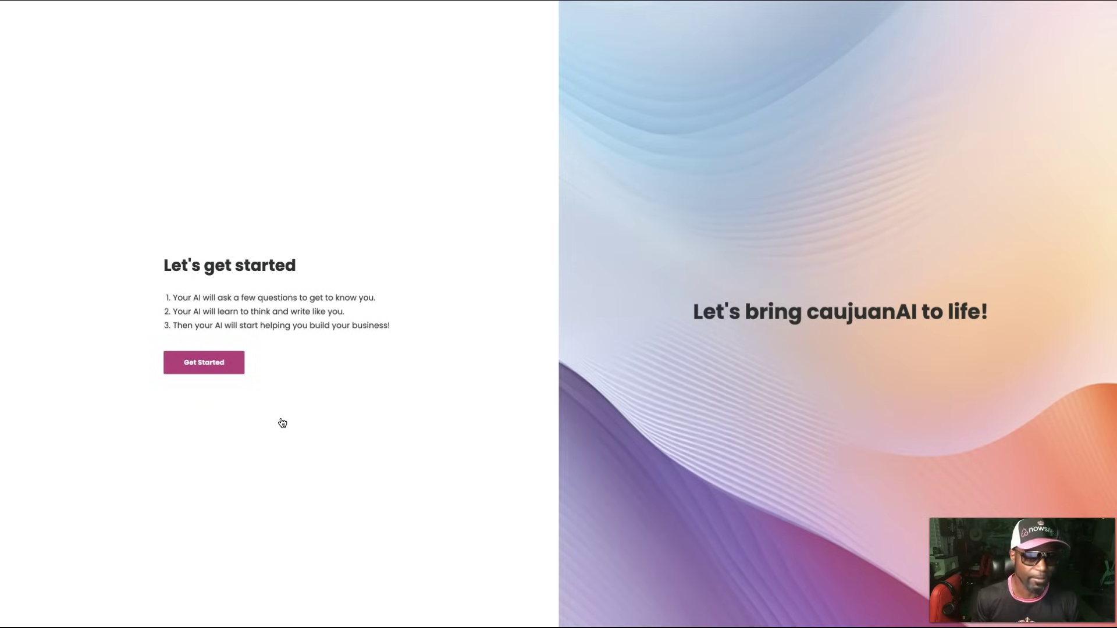
# Start onboarding from the 'Let's get started' page to open the About Me training chat.
pyautogui.click(209, 363)
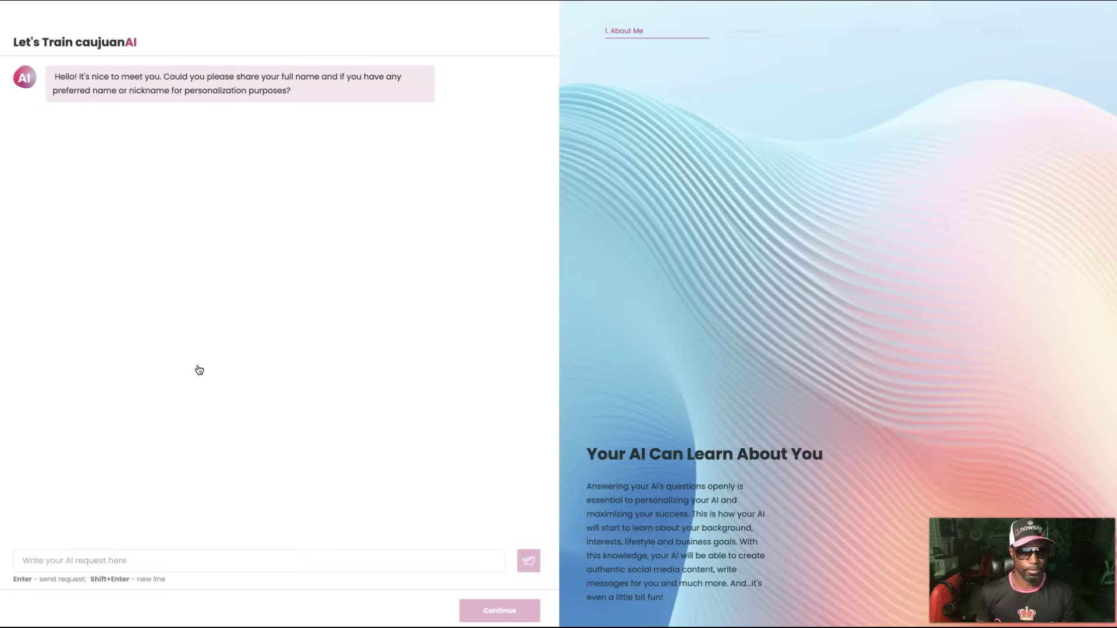
# Answer the avatar's name question by sending your full name.
pyautogui.click(75, 560)
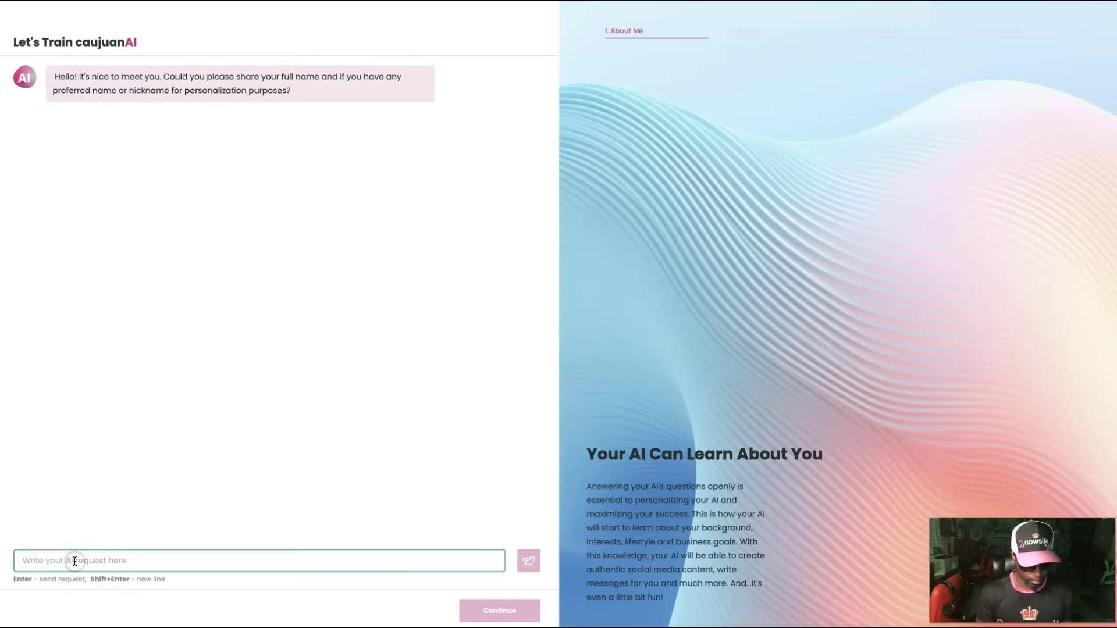
pyautogui.write('Caujuan ')
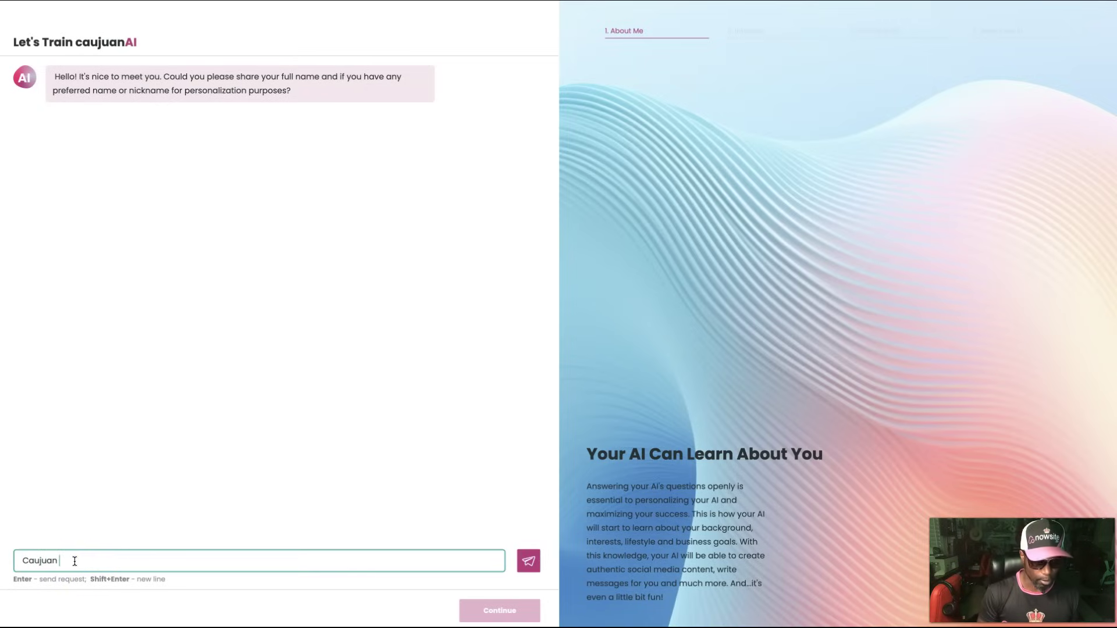
pyautogui.write('Mayo')
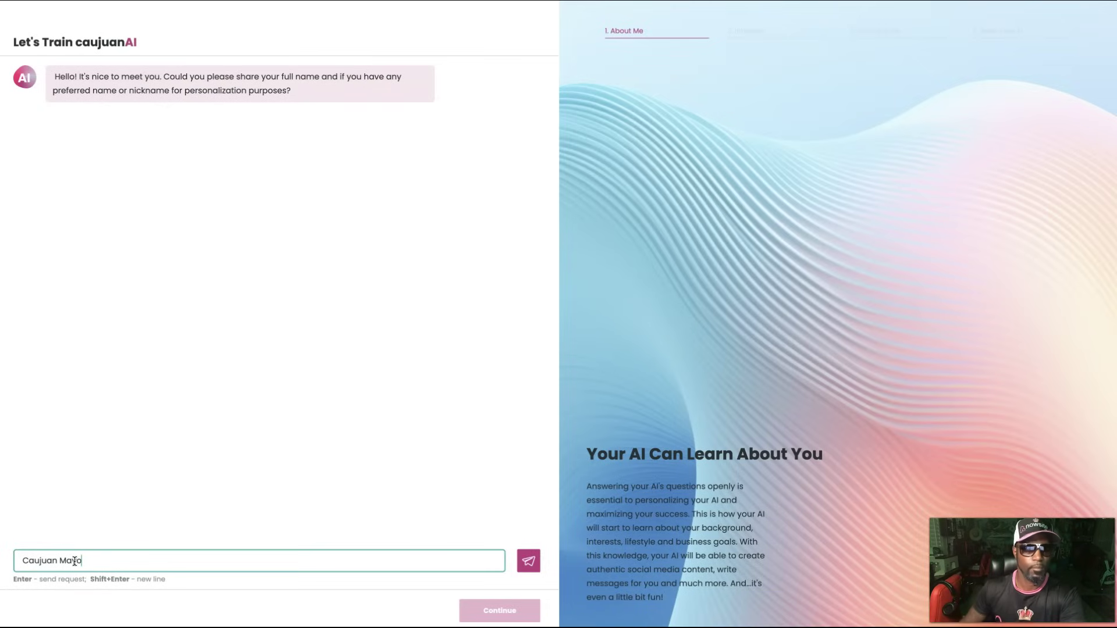
pyautogui.click(526, 562)
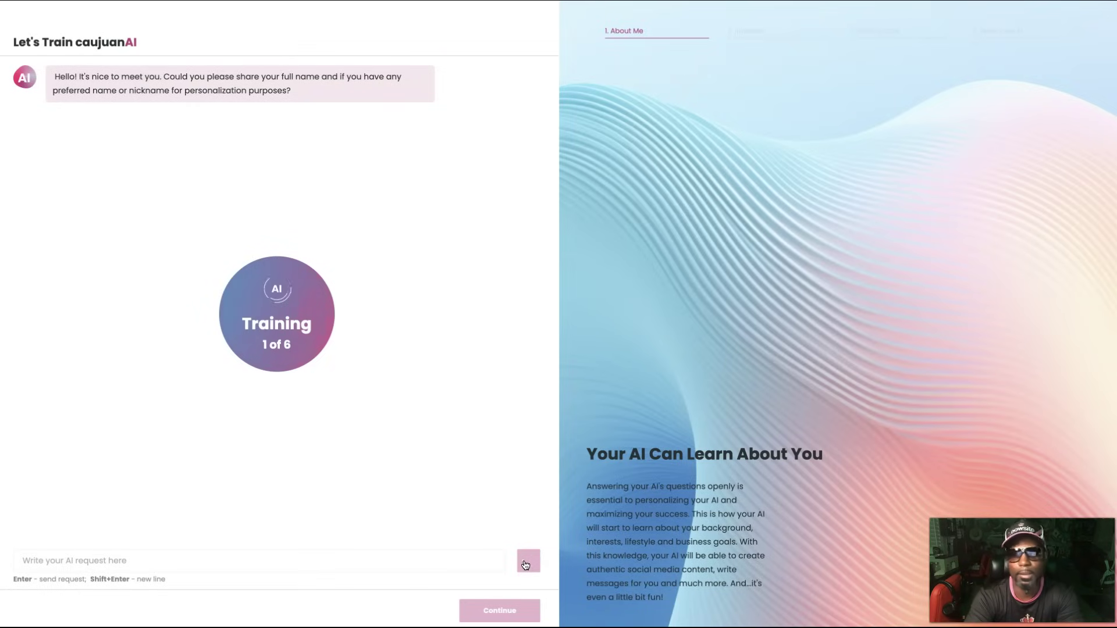
pyautogui.click(522, 563)
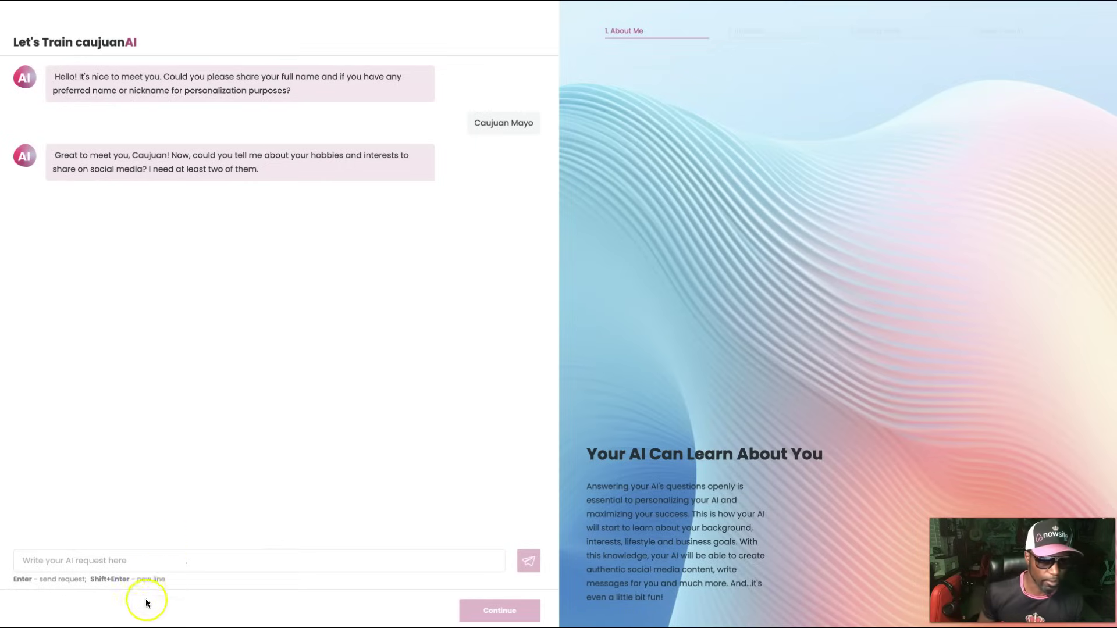
# Send hobbies: YouTube content, music and rapping, Jamskating, and helping others earn online.
pyautogui.click(93, 561)
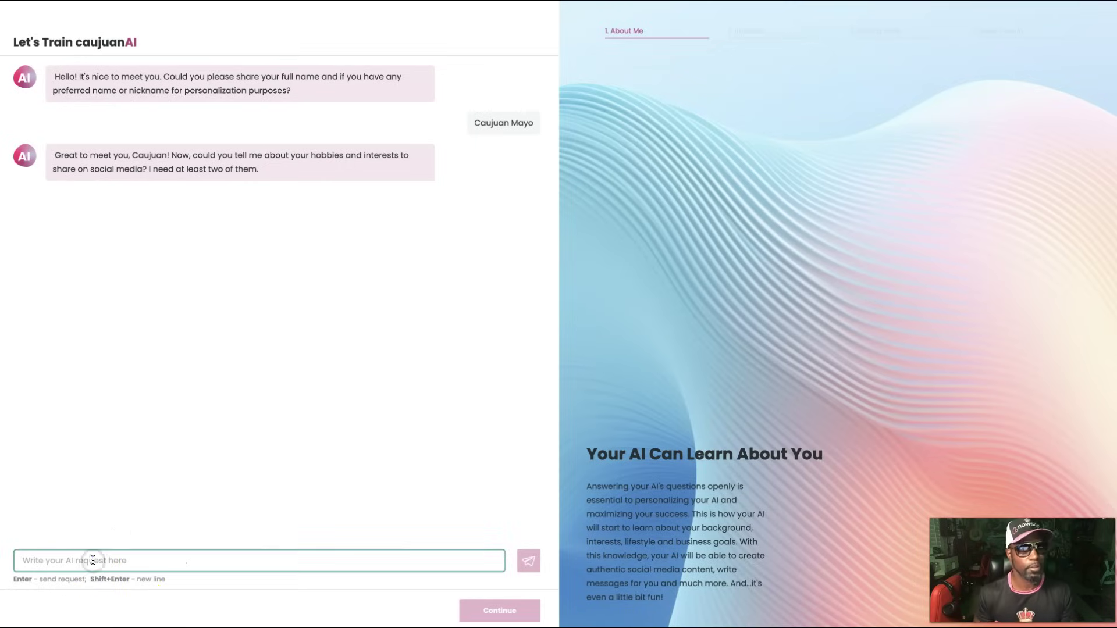
pyautogui.write('I li')
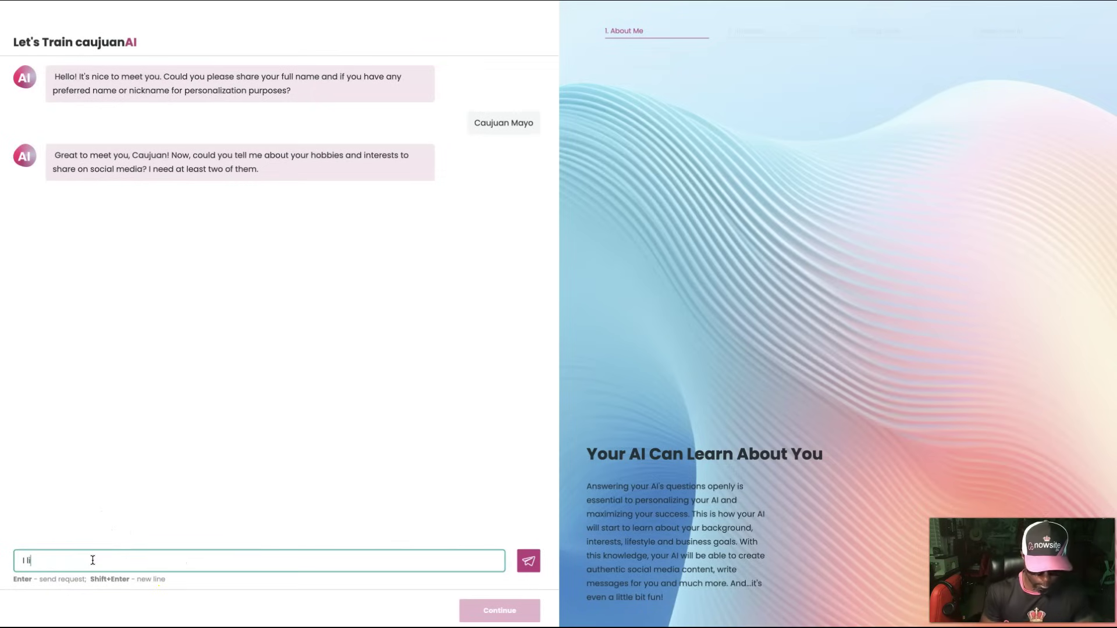
pyautogui.write('ke making content for social media in the form of you')
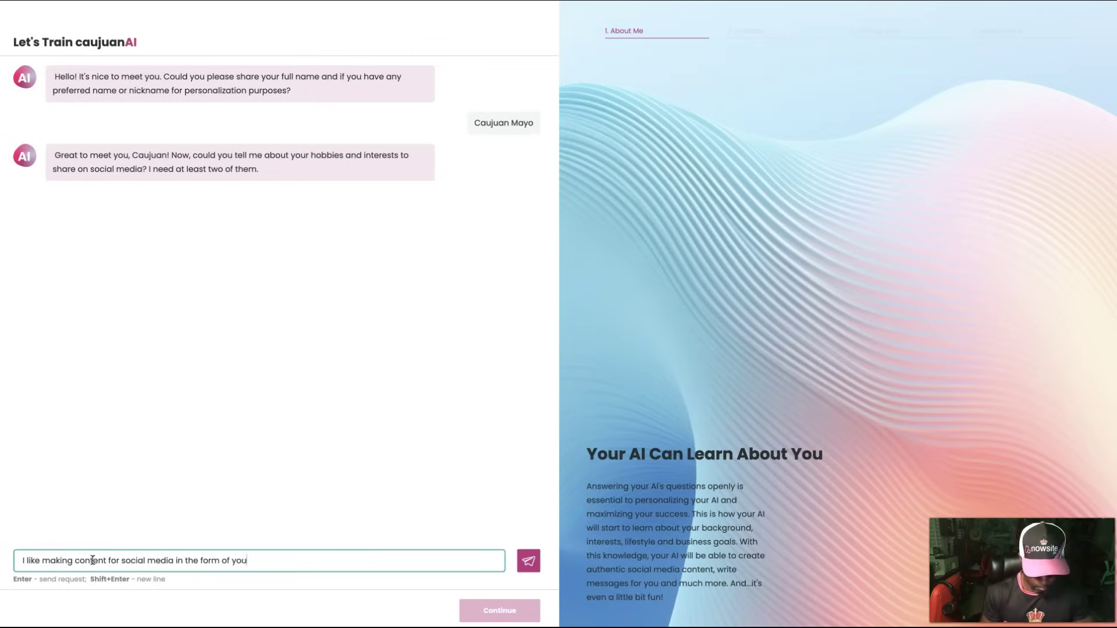
pyautogui.write('tube videos. I also like creating music and rap')
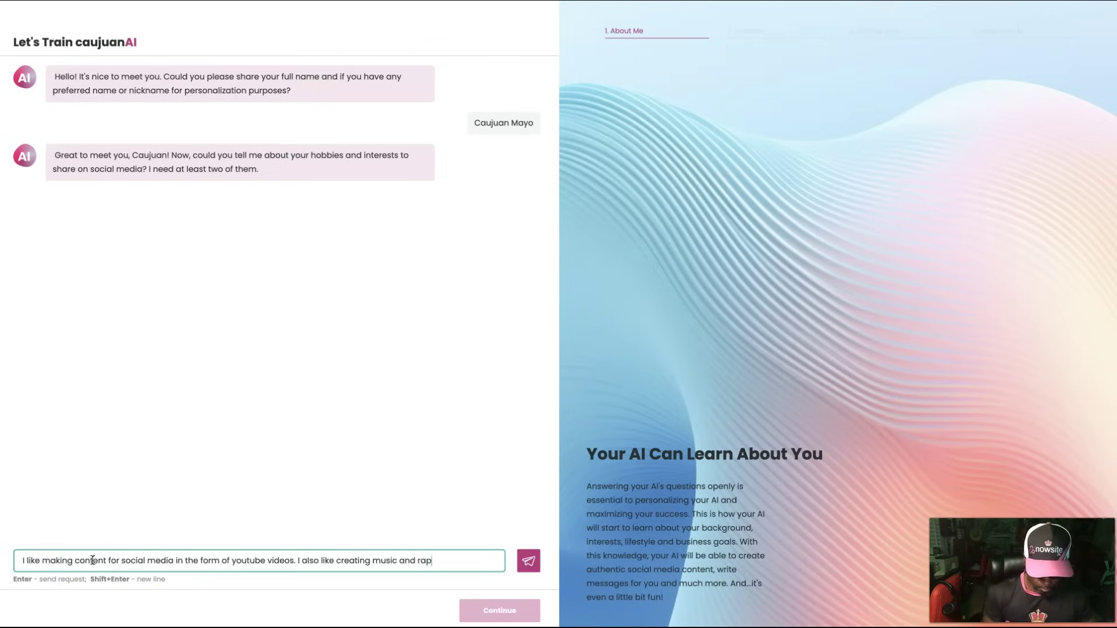
pyautogui.write('ping. I like Jamskating which is dancing on roller skates and helping others to m')
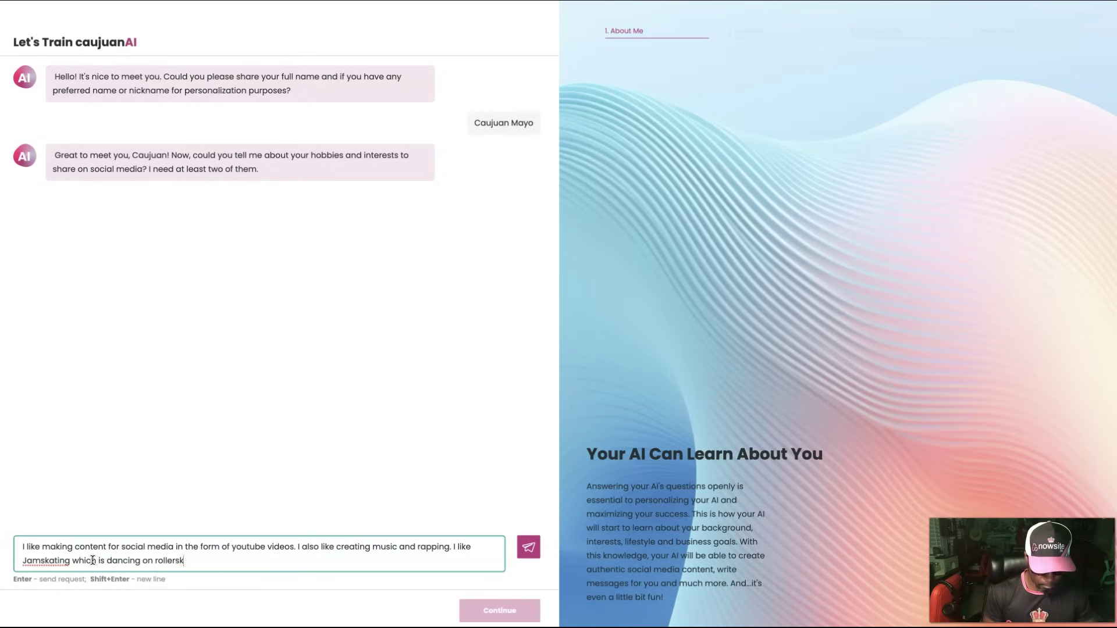
pyautogui.write('ake money online')
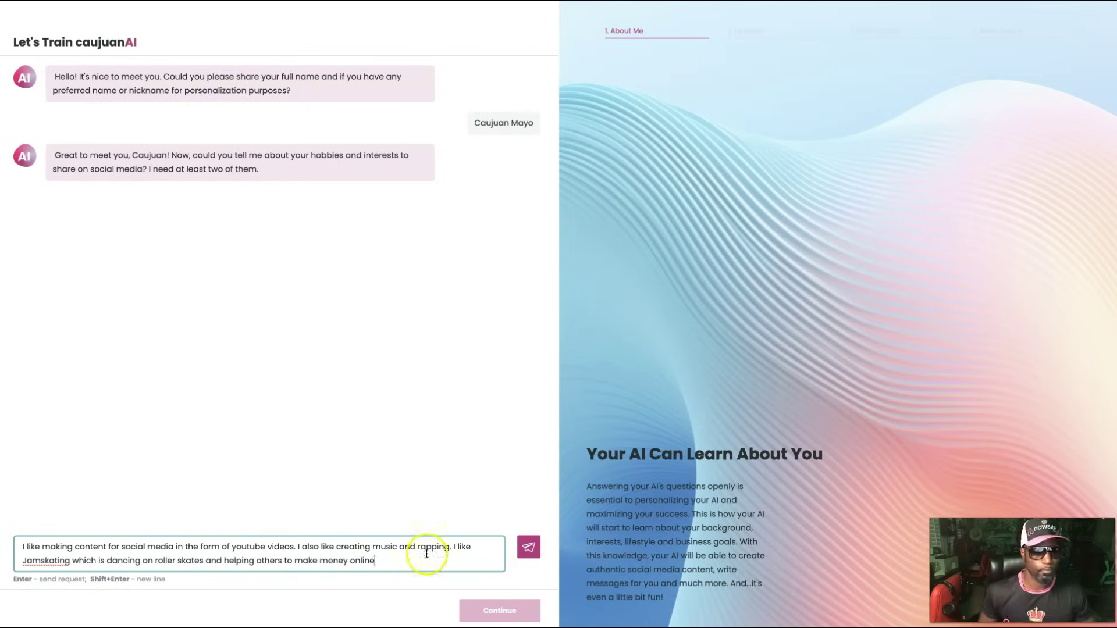
pyautogui.click(529, 548)
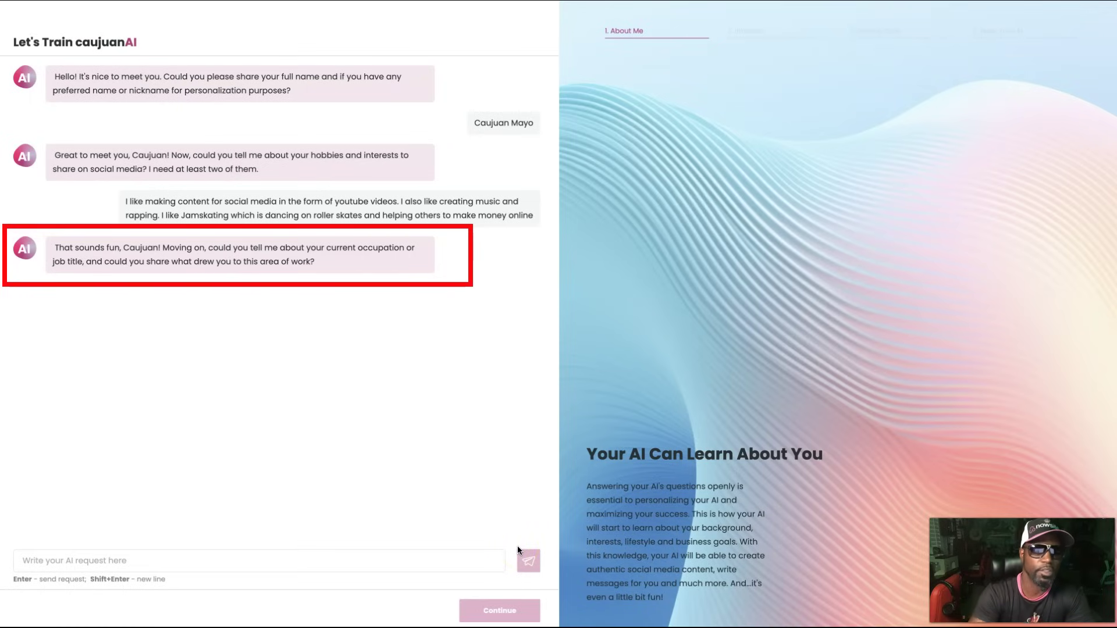
# Send occupation as 7-figure Network Marketer, Coach, Best Selling Author, Influencer, Leader, plus motivation.
pyautogui.click(263, 560)
pyautogui.write('I am an')
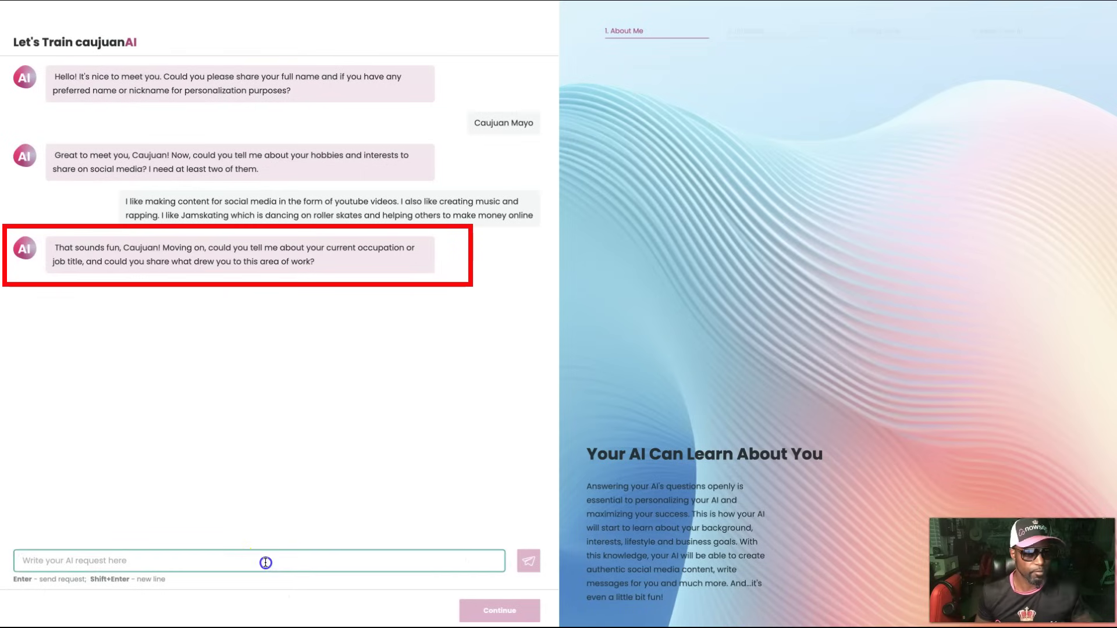
pyautogui.press('BackSpace')
pyautogui.press('BackSpace')
pyautogui.write('successful 7 figure earning')
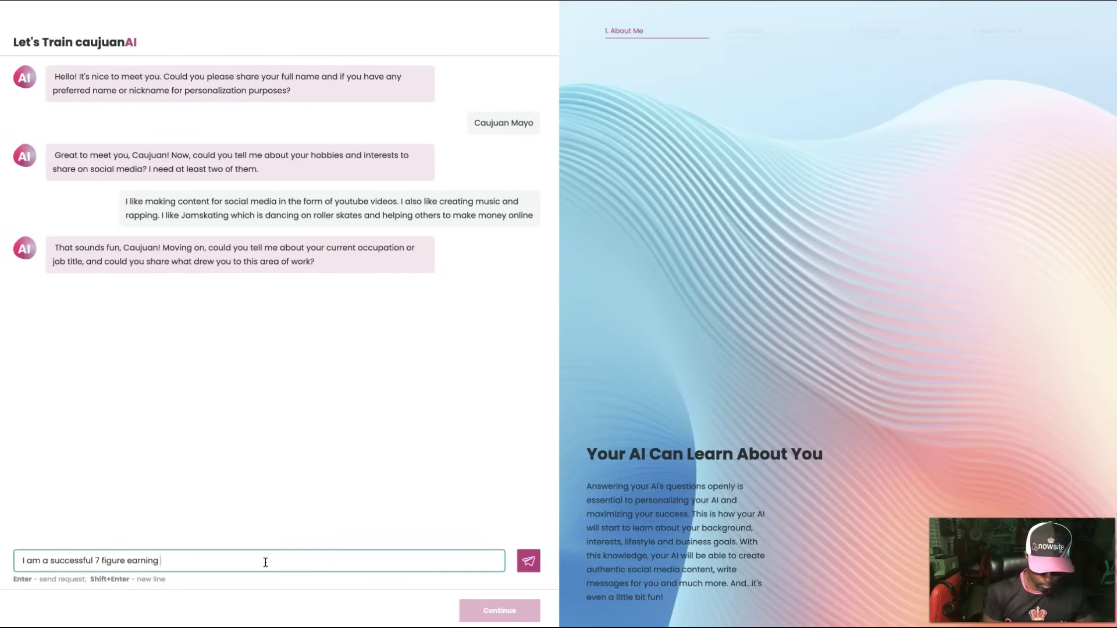
pyautogui.write(' Network Marketer, Online Marketer, ')
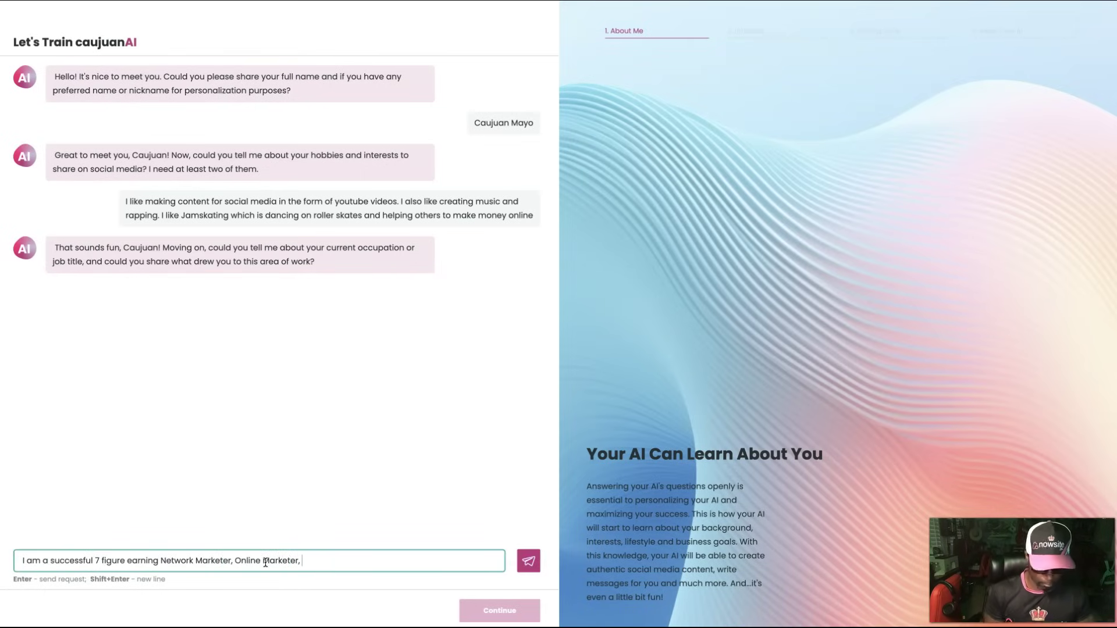
pyautogui.write('Coach, Entrepreneur, Bu')
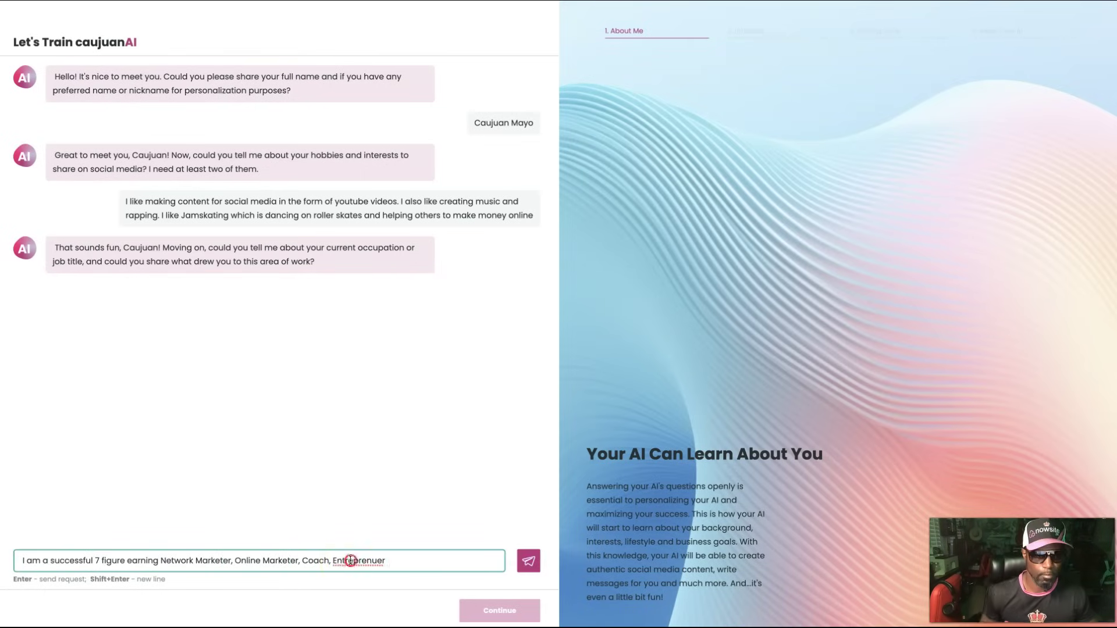
pyautogui.write('siness Owner, Best Selling Author')
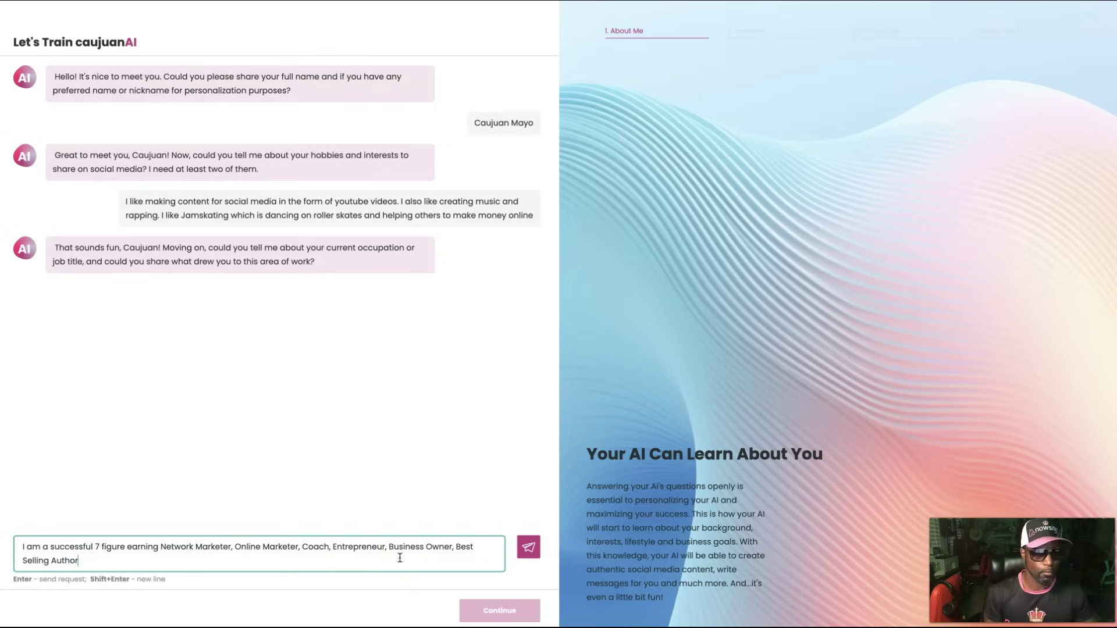
pyautogui.write(', Enfluencer and Product Creator')
pyautogui.click(78, 561)
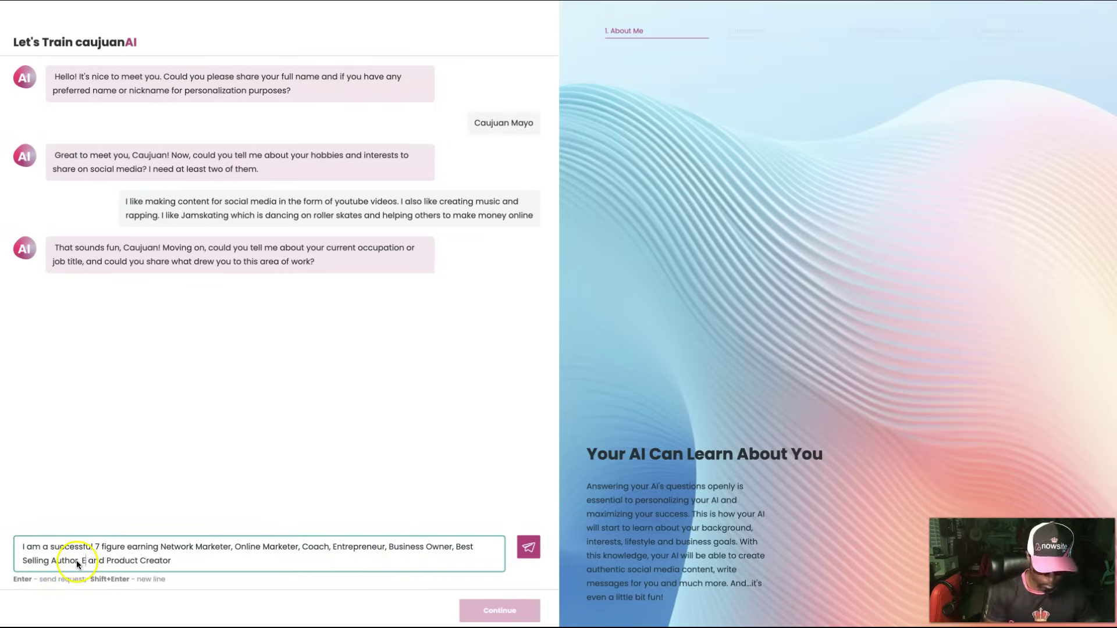
pyautogui.write(', Enfluencer')
pyautogui.doubleClick(96, 561)
pyautogui.write('Influencer, Leader')
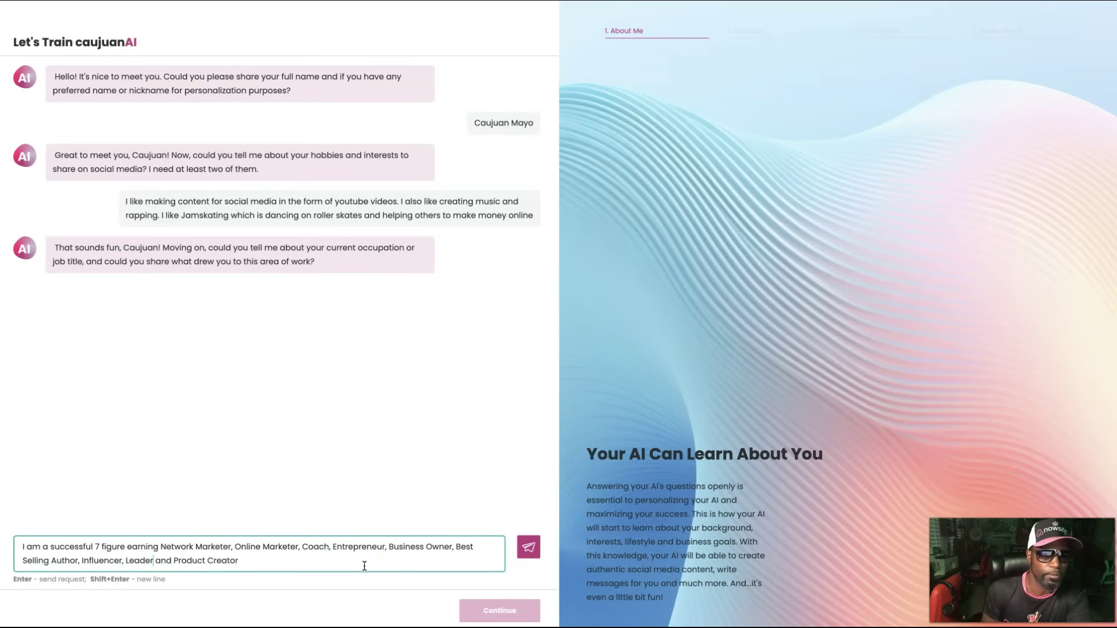
pyautogui.click(301, 566)
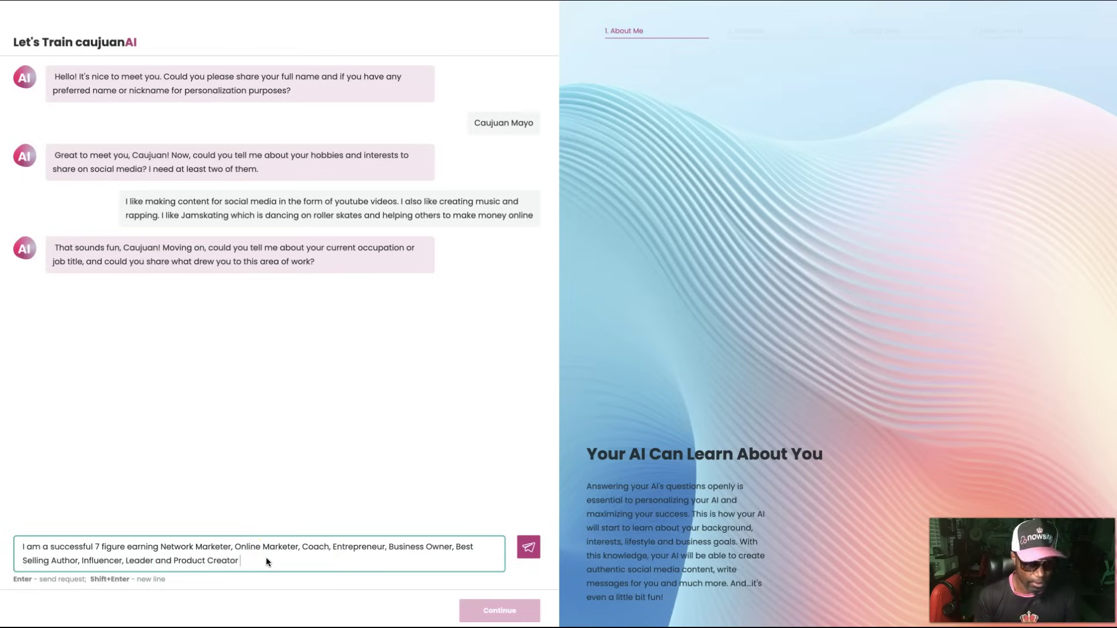
pyautogui.write('. ')
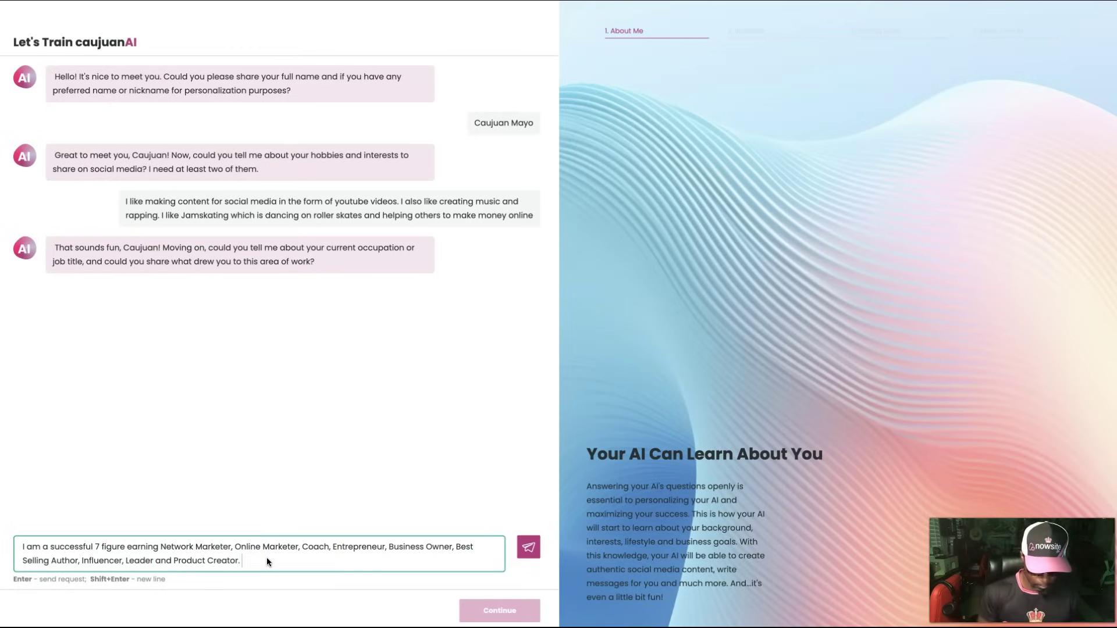
pyautogui.write('What drew me to becoming an Online and Network M')
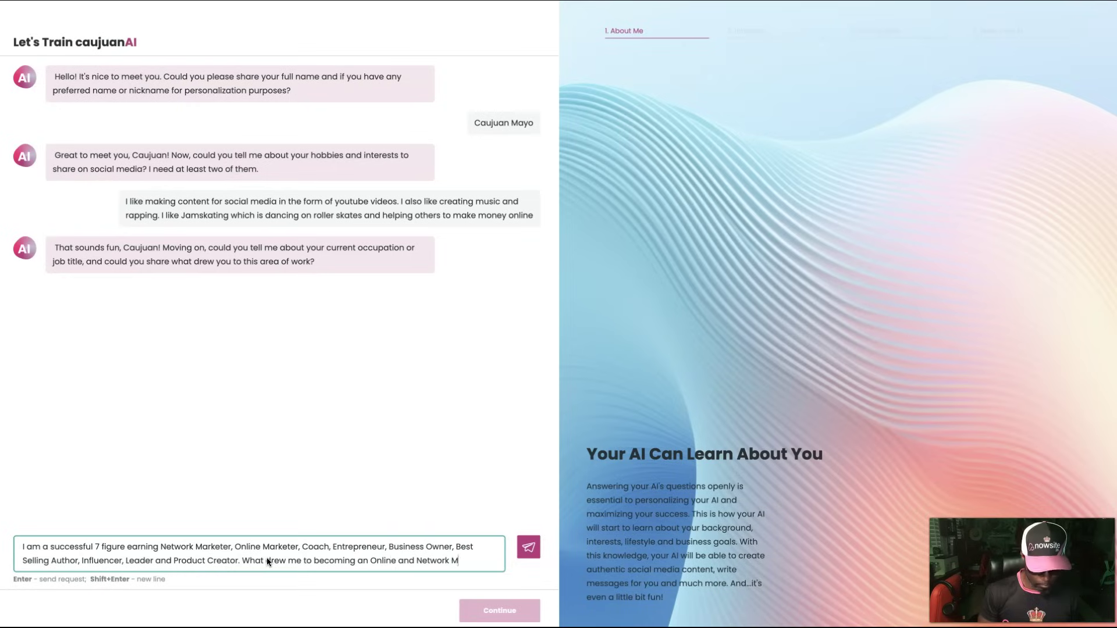
pyautogui.write('arketer was the ability to make a lot of money from the comforts of my home.')
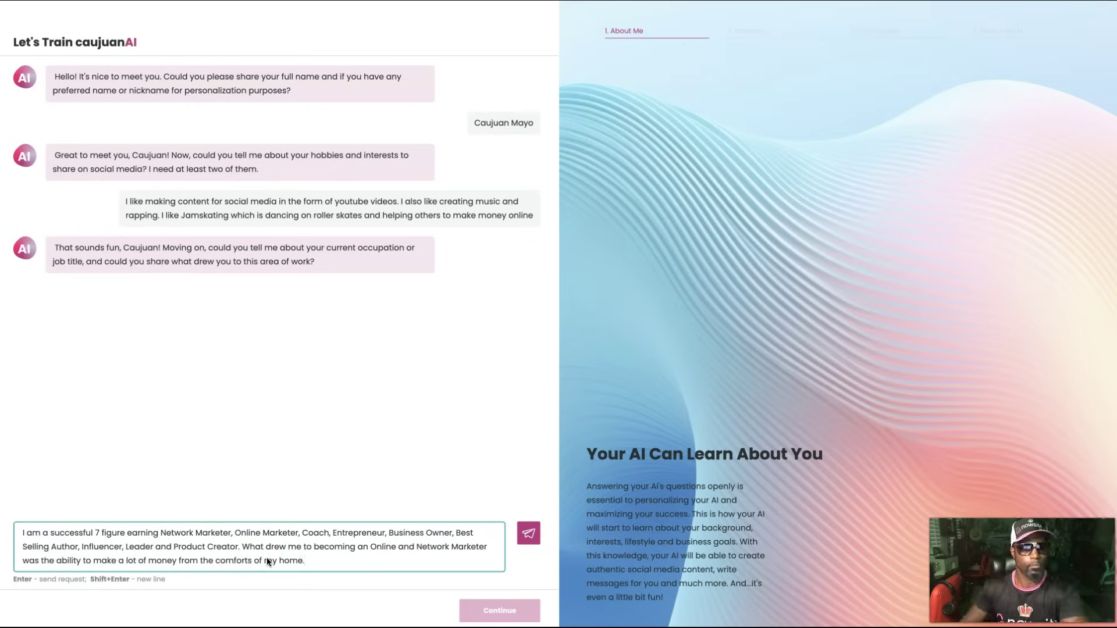
pyautogui.click(529, 533)
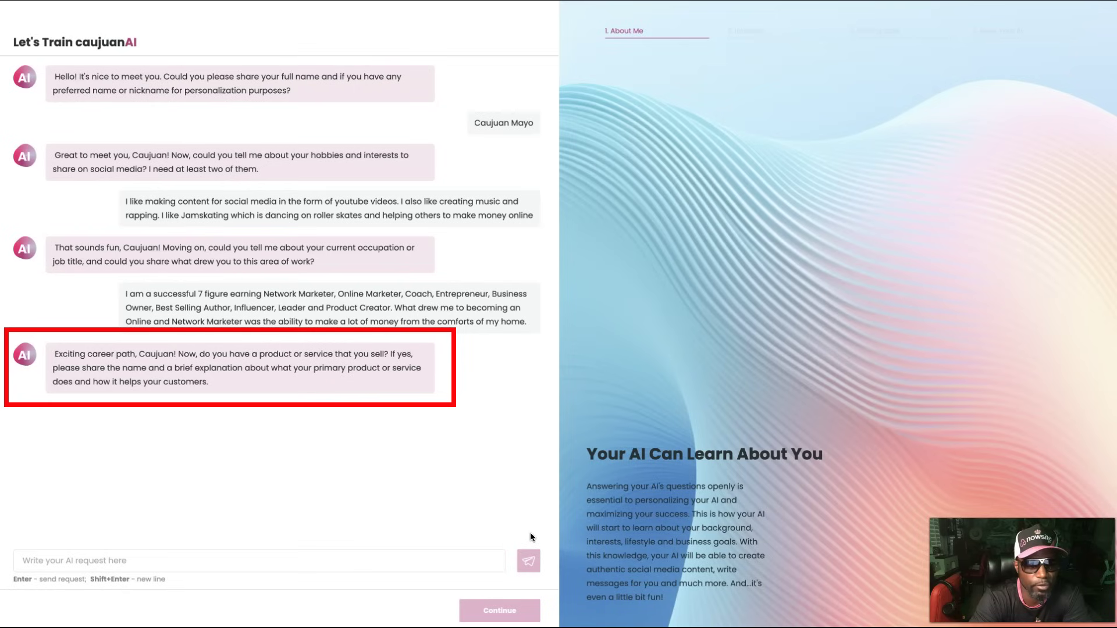
# Reply 'Yes' to the avatar's product question.
pyautogui.click(147, 558)
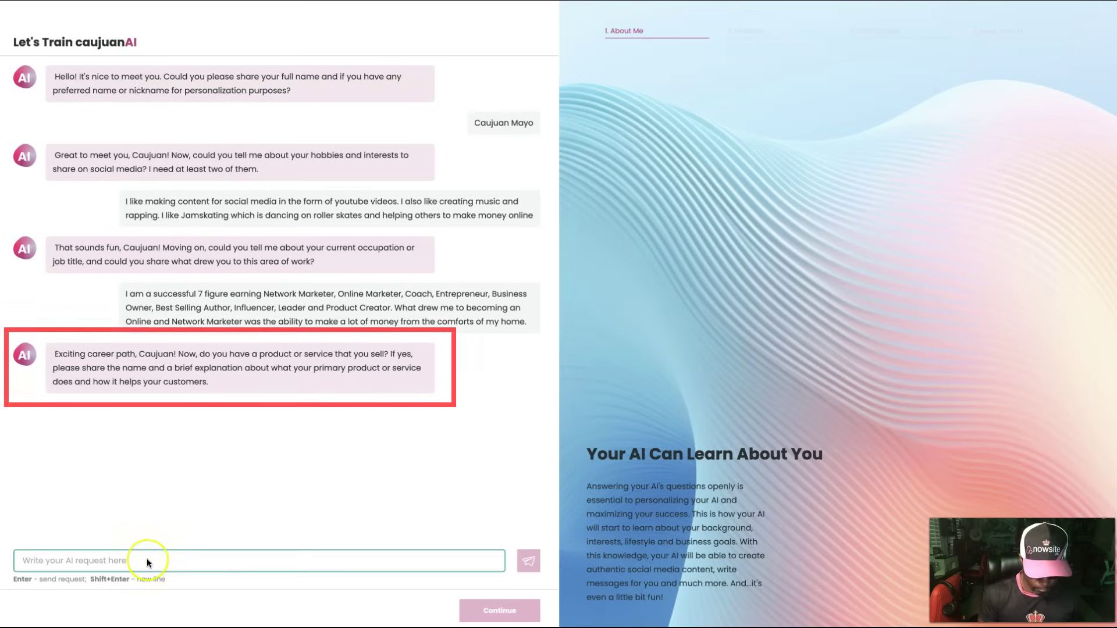
pyautogui.write('Yes')
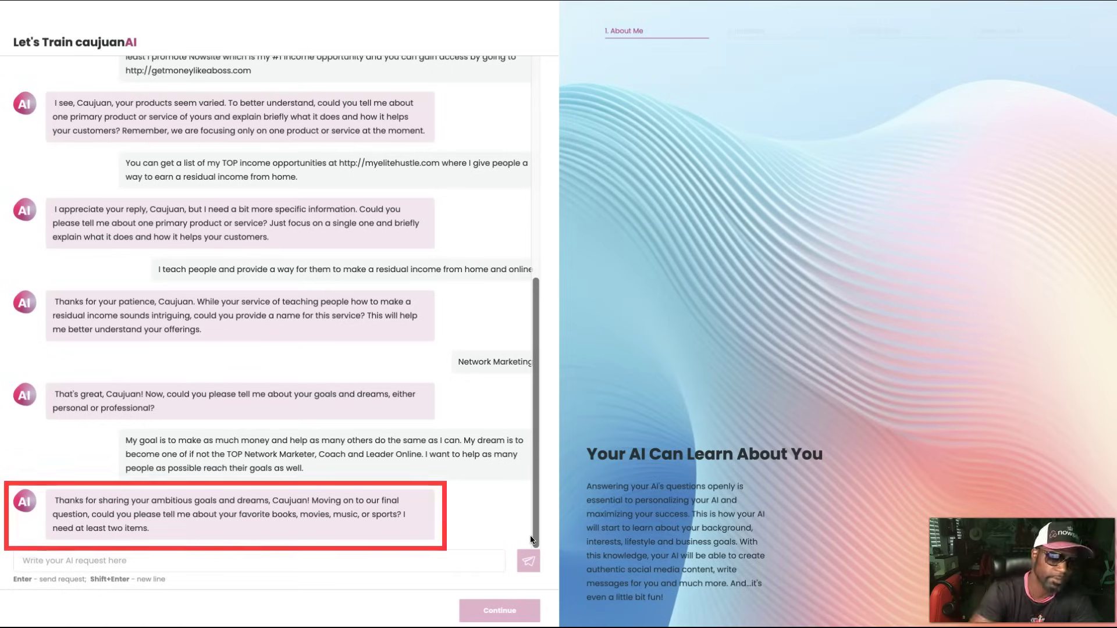
# Send favourites: The Art of Worldly Wisdom, Embraced By The Light, movies, hip-hop and R&B.
pyautogui.click(210, 560)
pyautogui.write('My favorite book is The Art of Worldly Wisdom and')
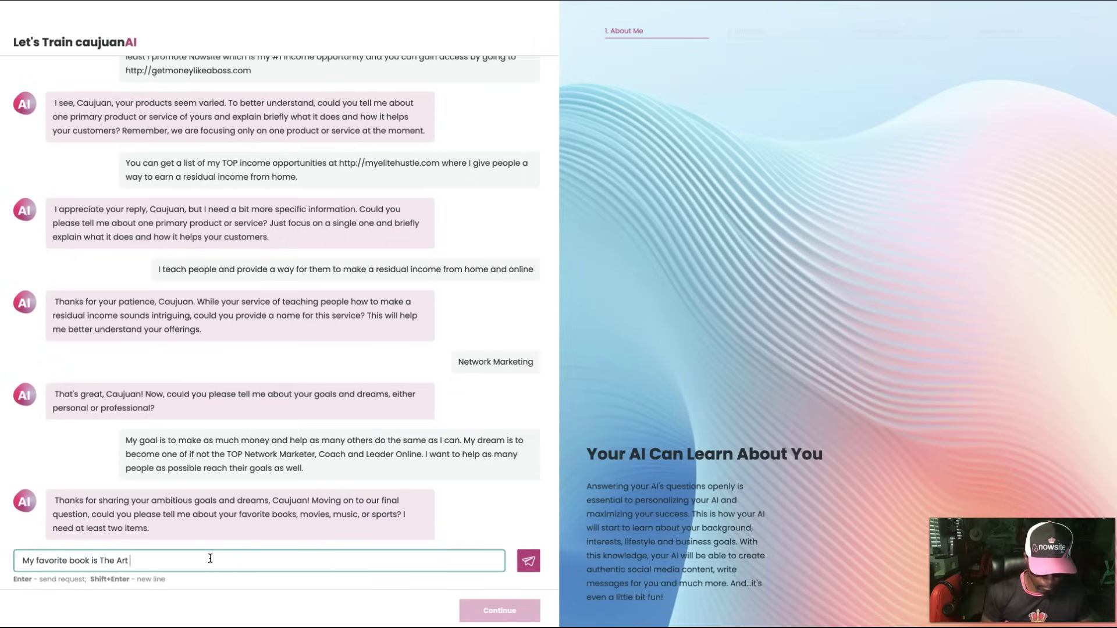
pyautogui.click(236, 557)
pyautogui.write('Embraced By The ')
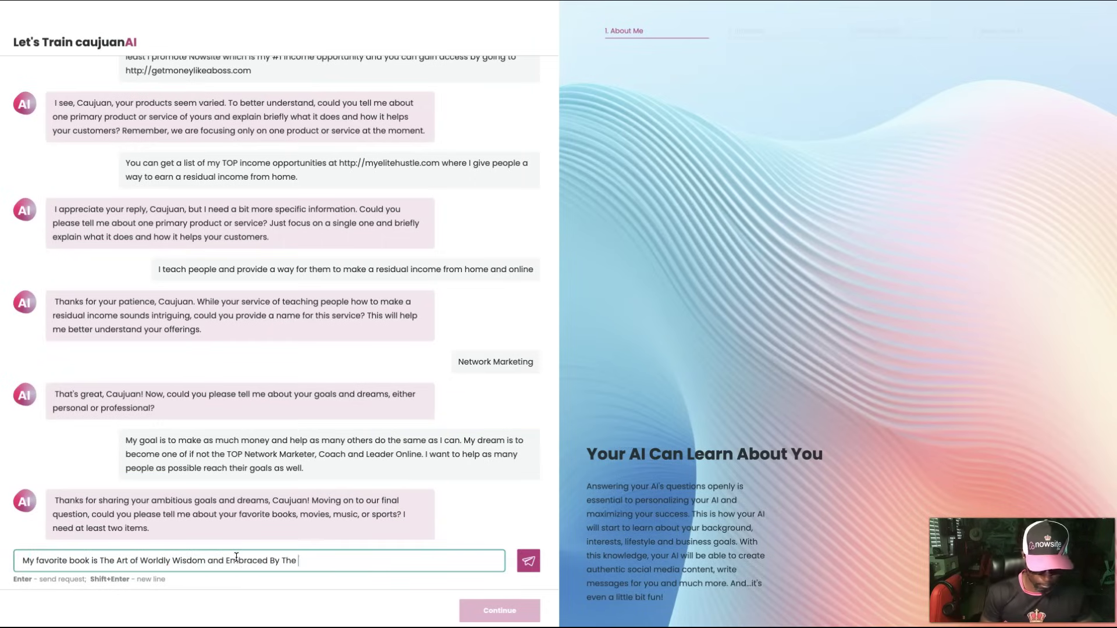
pyautogui.write('Light, I love watching movies not to sports and love hiphop and R&B')
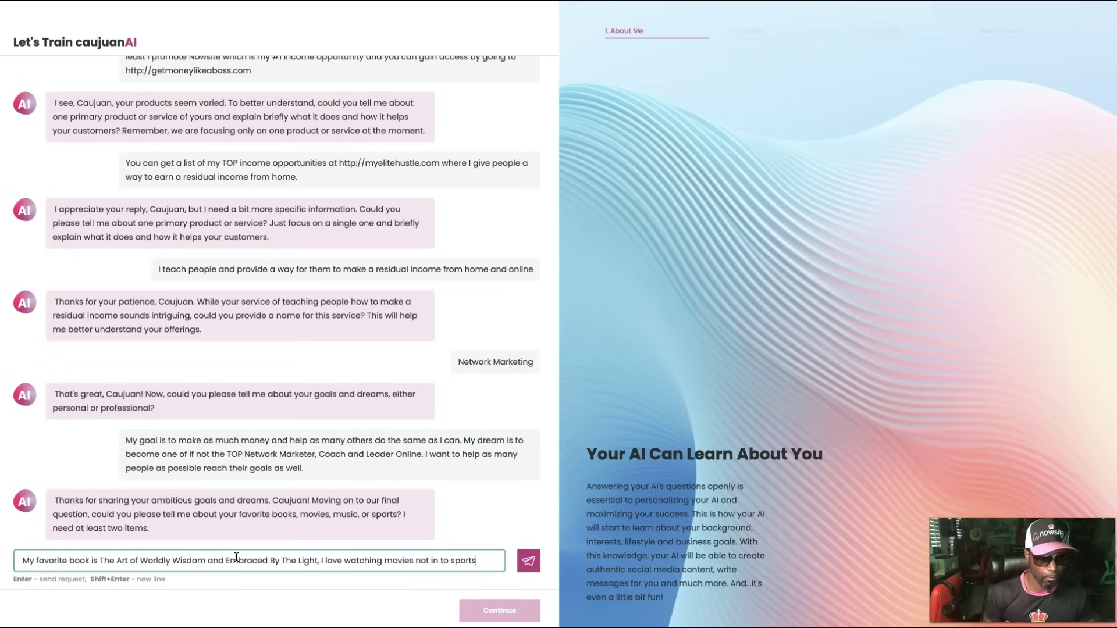
pyautogui.click(523, 553)
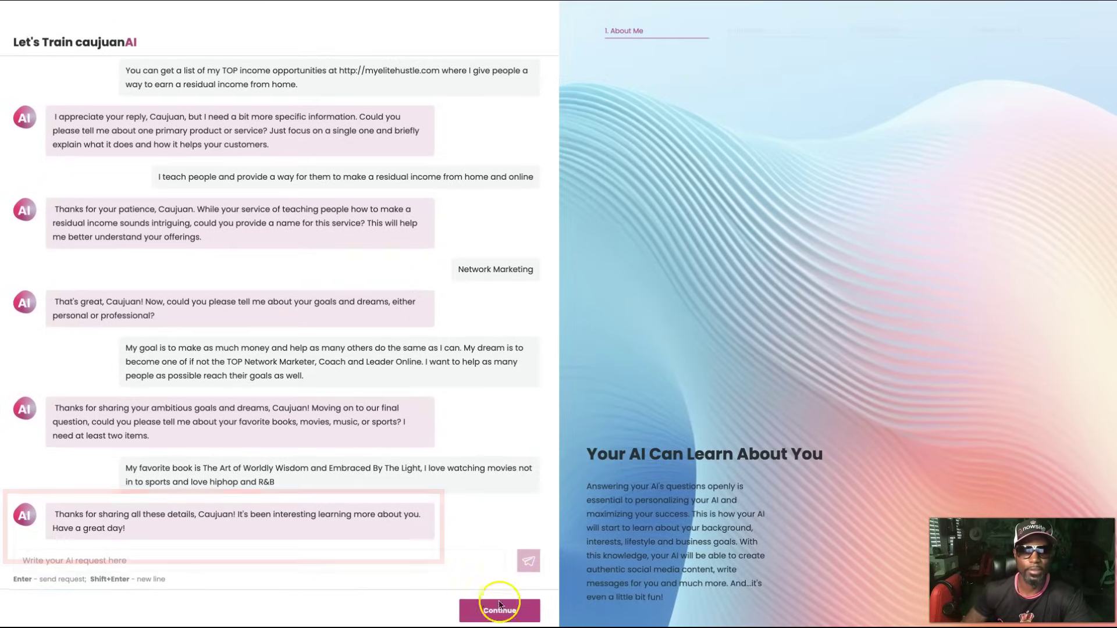
# Finish the About Me chat and remove Oprah Winfrey and Ryan Serhant from Popular Figures.
pyautogui.click(499, 607)
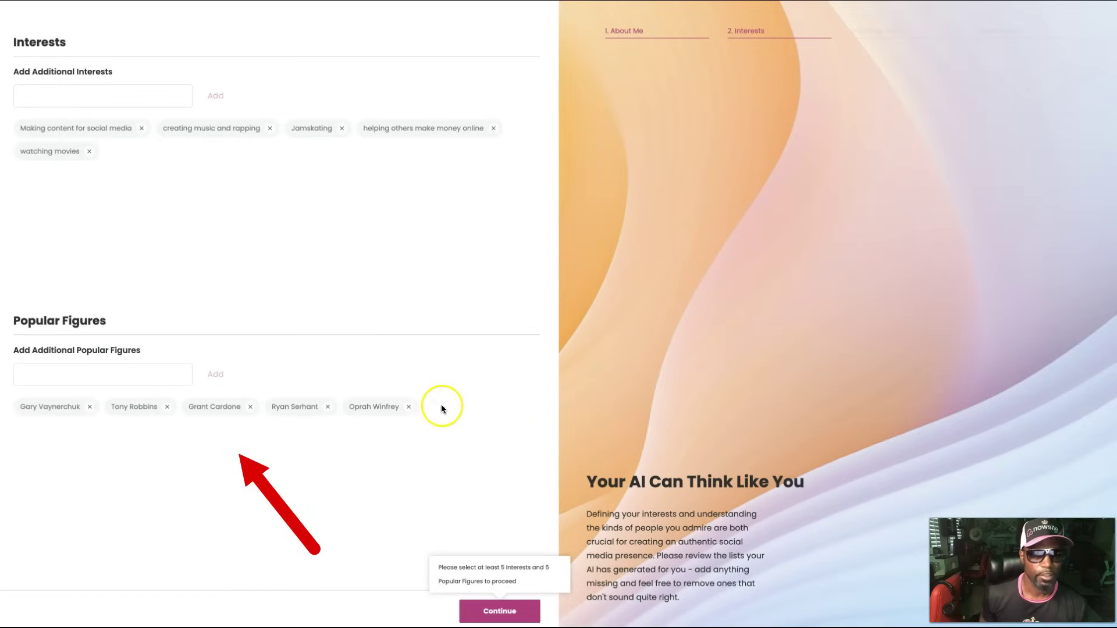
pyautogui.click(409, 406)
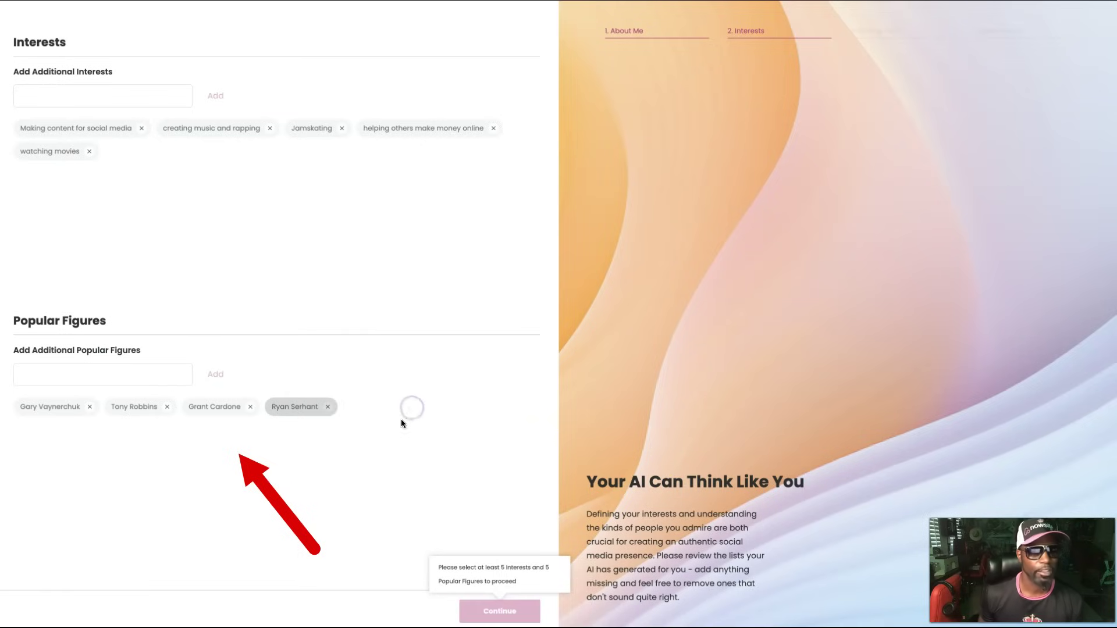
pyautogui.click(327, 407)
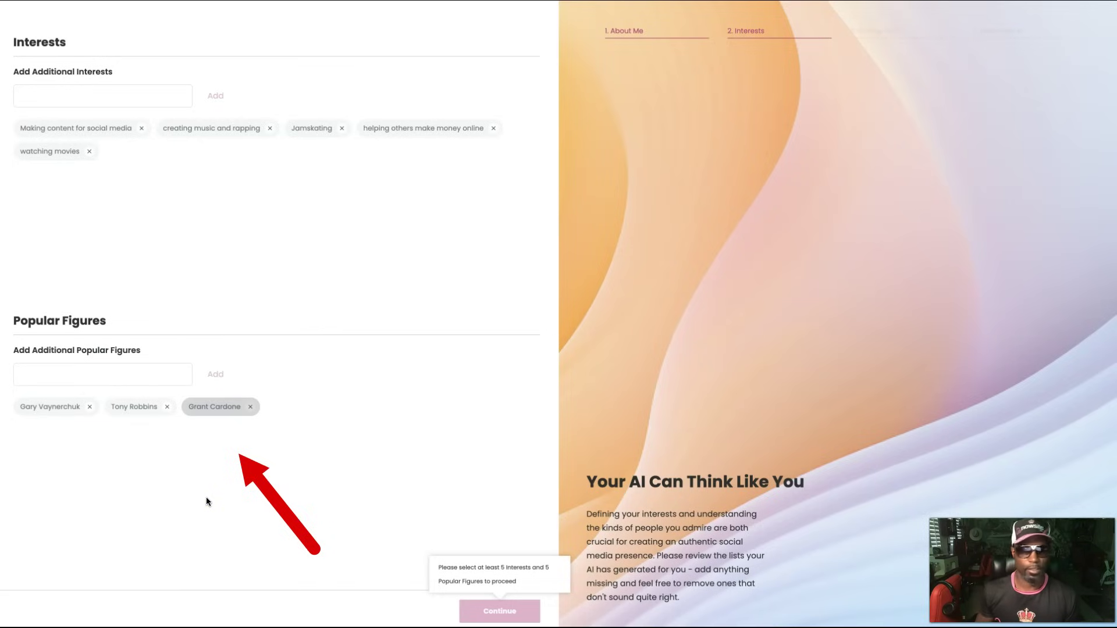
# Add eric worre and Ray Dalio as popular figures and continue to Writing Style.
pyautogui.click(73, 372)
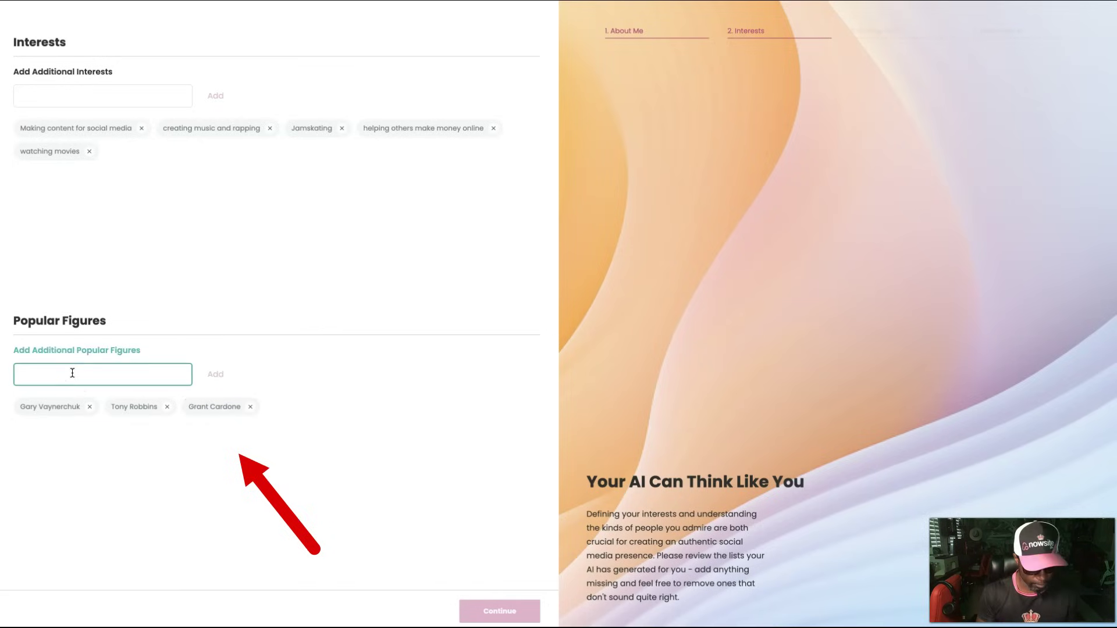
pyautogui.write('eric worre')
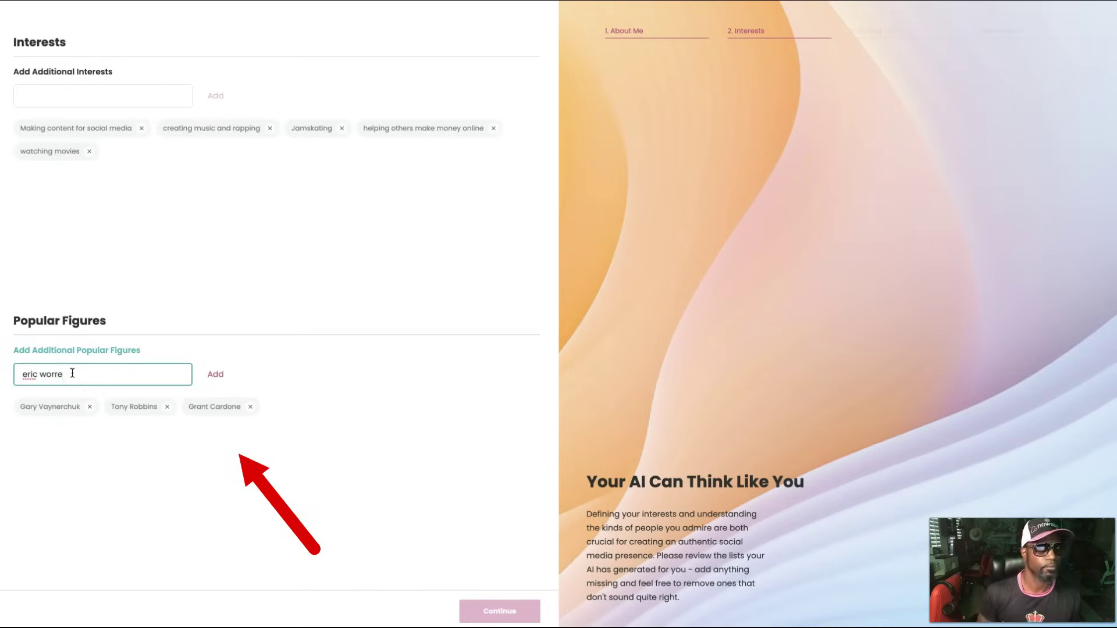
pyautogui.press('Return')
pyautogui.click(454, 481)
pyautogui.click(68, 371)
pyautogui.write('R')
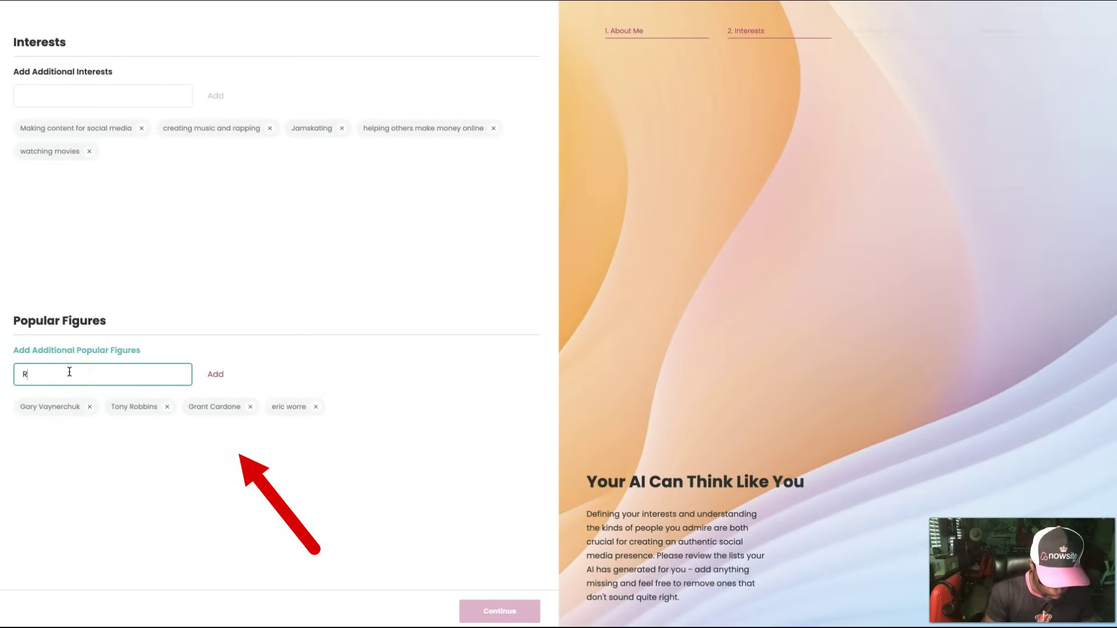
pyautogui.write('ay')
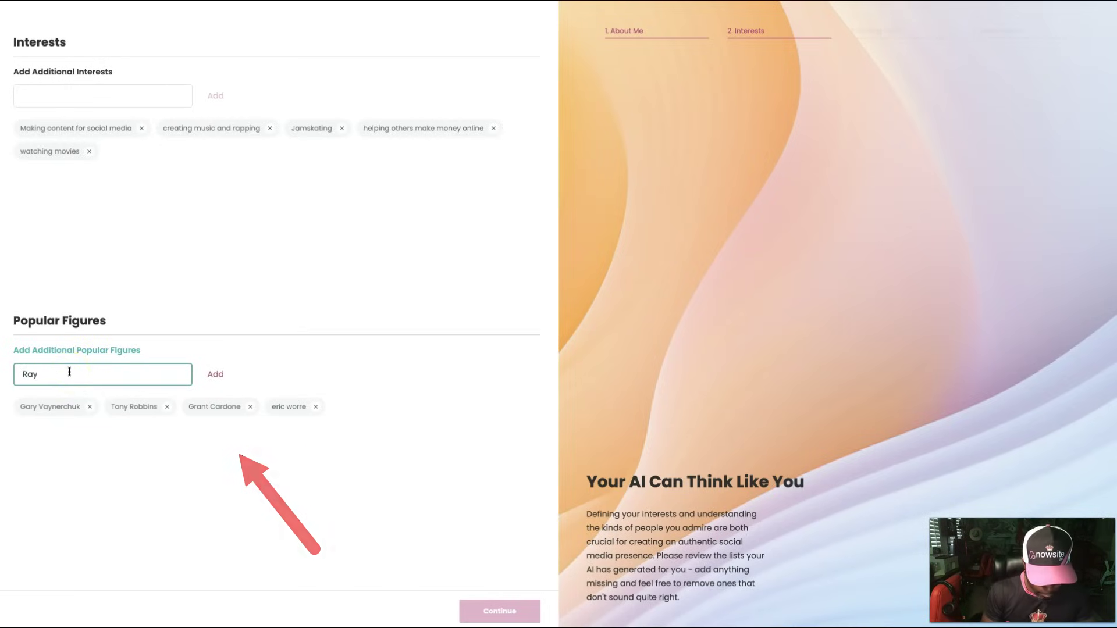
pyautogui.write(' Dalio')
pyautogui.press('Return')
pyautogui.click(495, 611)
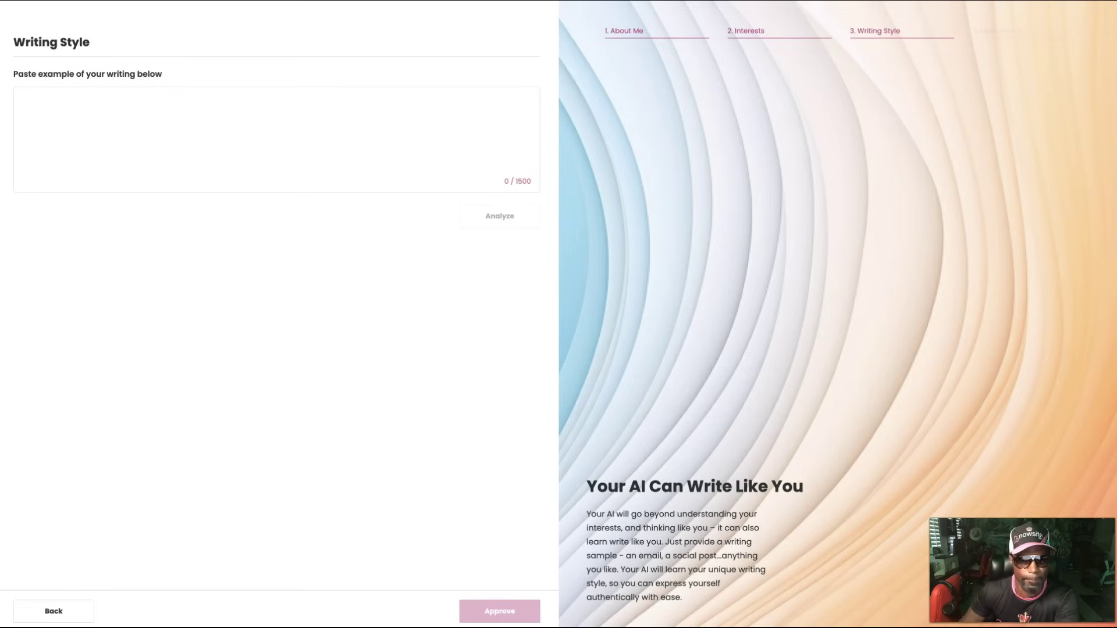
pyautogui.click(208, 129)
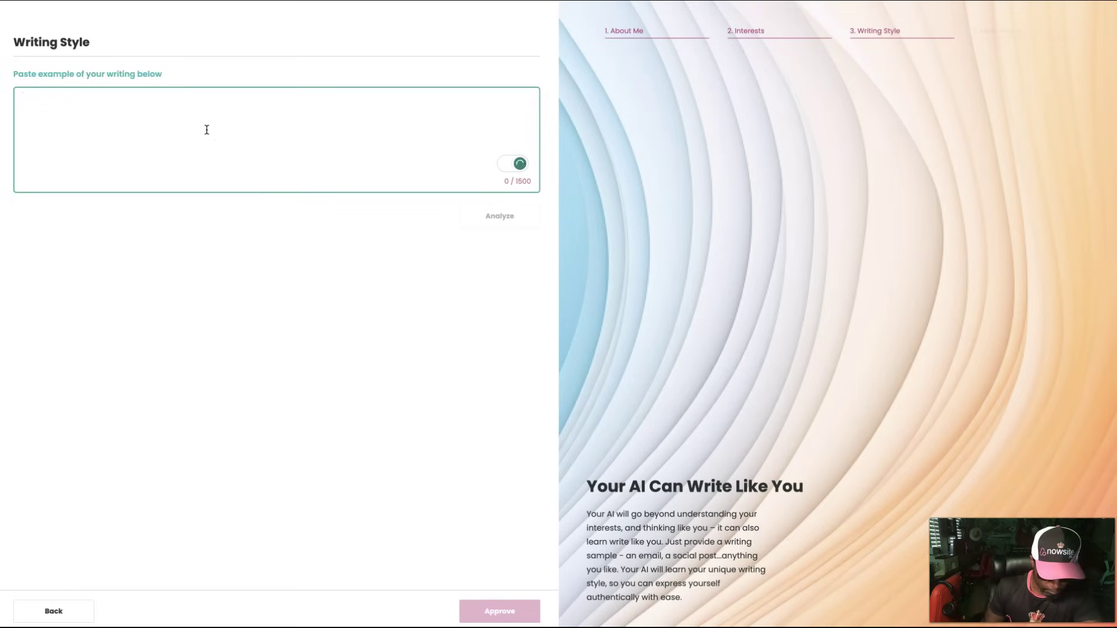
pyautogui.hotkey('ctrl', 'v')
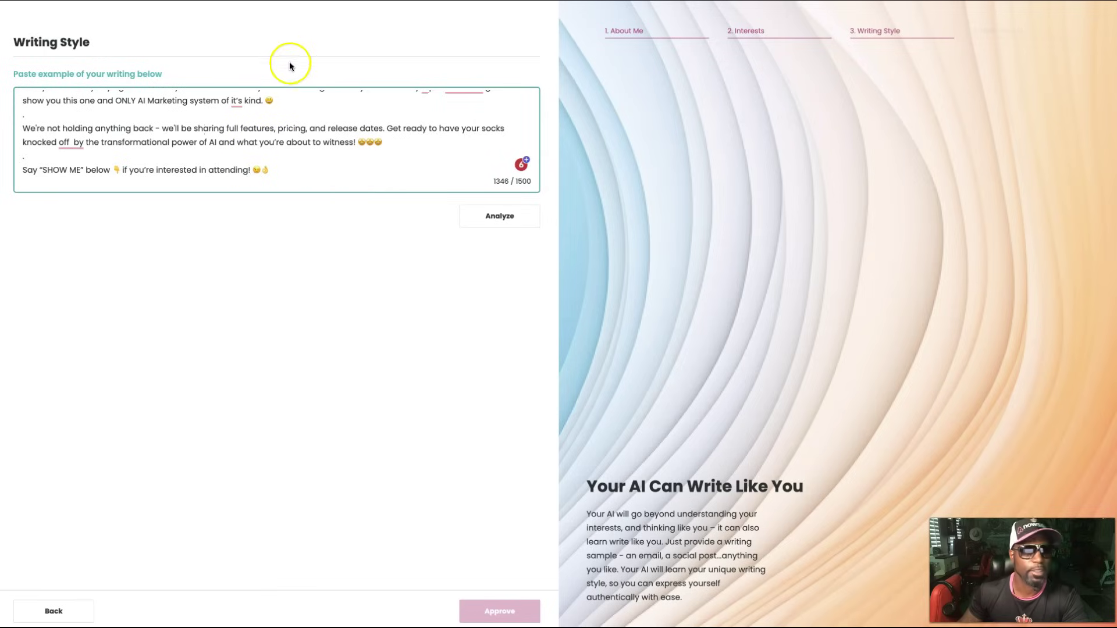
pyautogui.scroll(10, 271, 157)
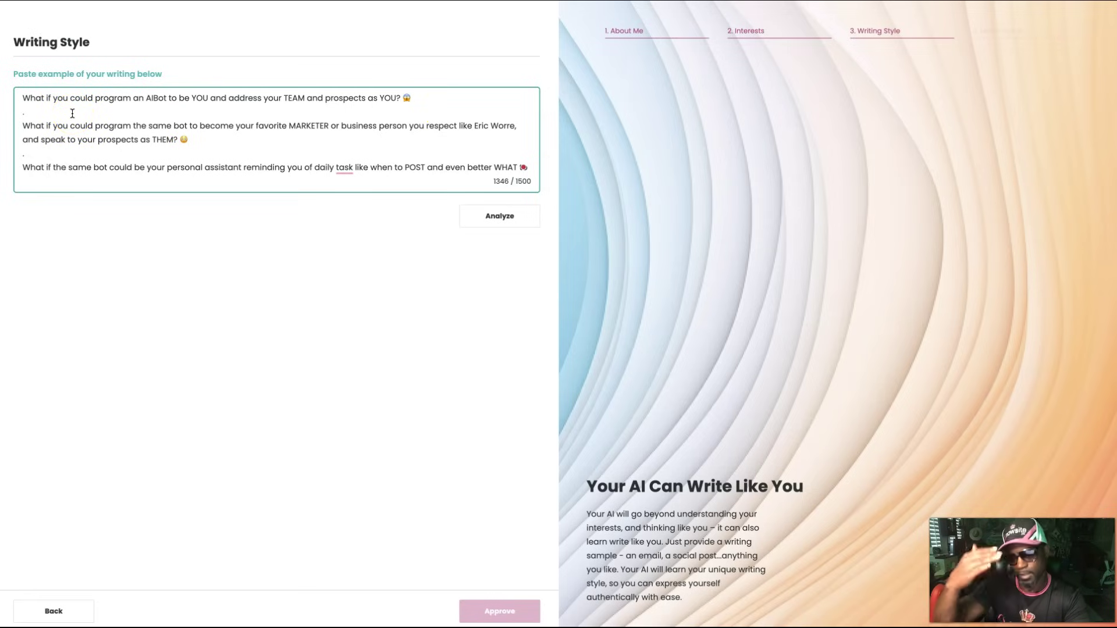
pyautogui.scroll(-10, 113, 143)
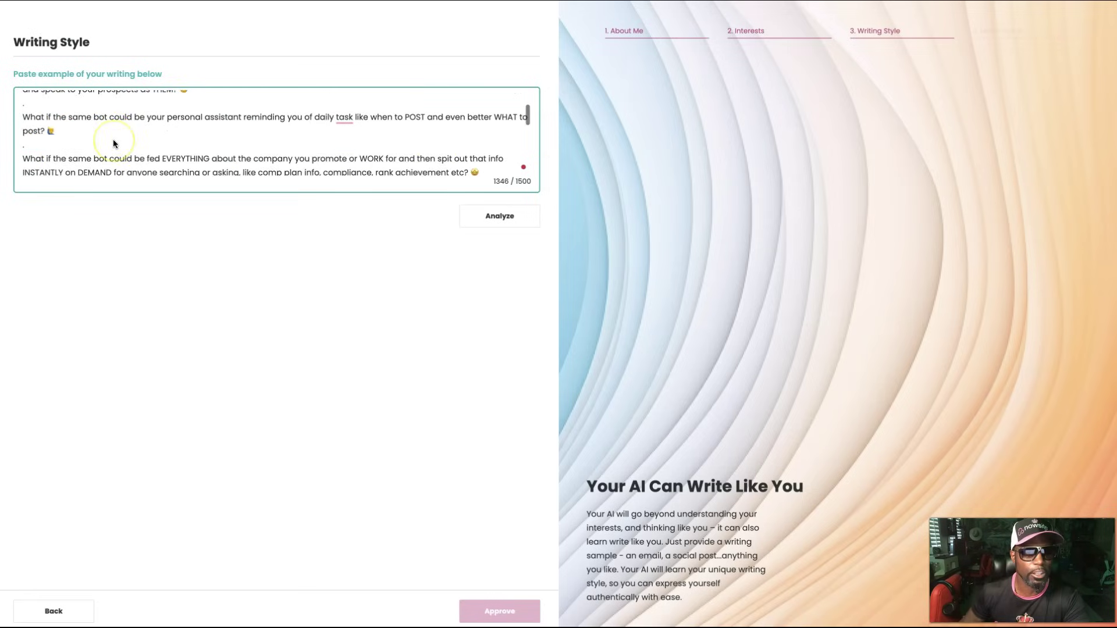
pyautogui.scroll(-1, 112, 139)
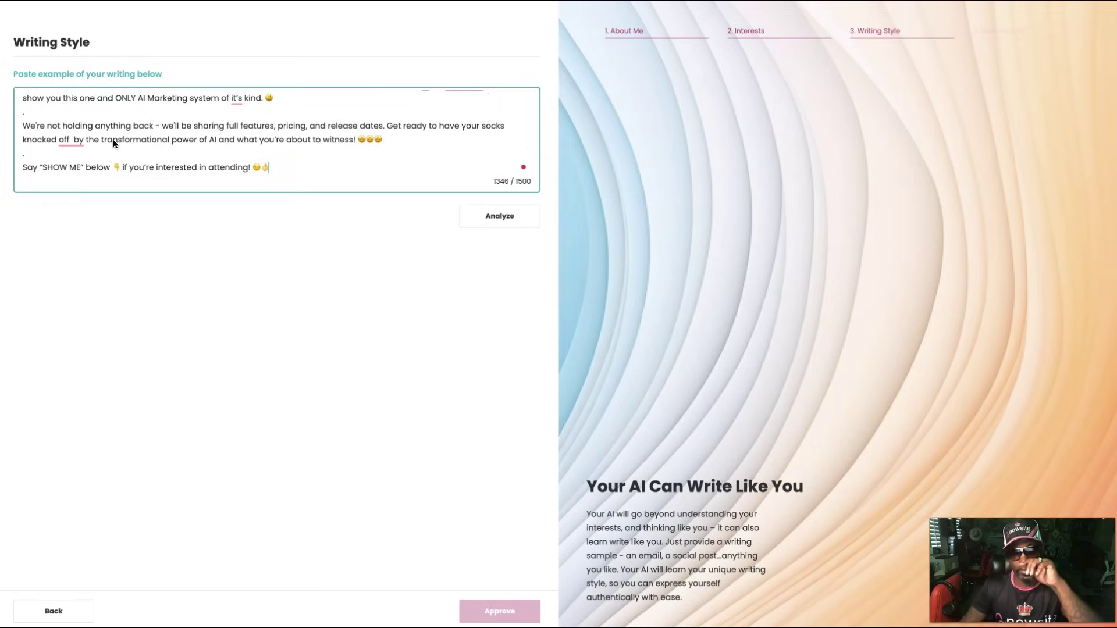
pyautogui.scroll(3, 112, 140)
pyautogui.scroll(-3, 111, 140)
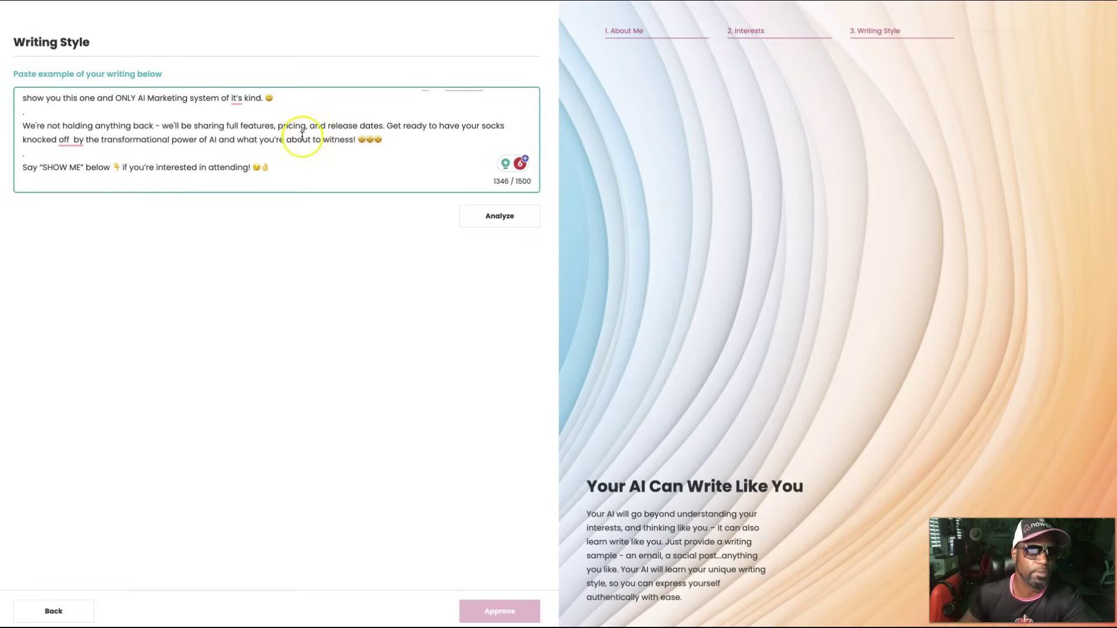
pyautogui.scroll(3, 301, 142)
pyautogui.scroll(2, 301, 142)
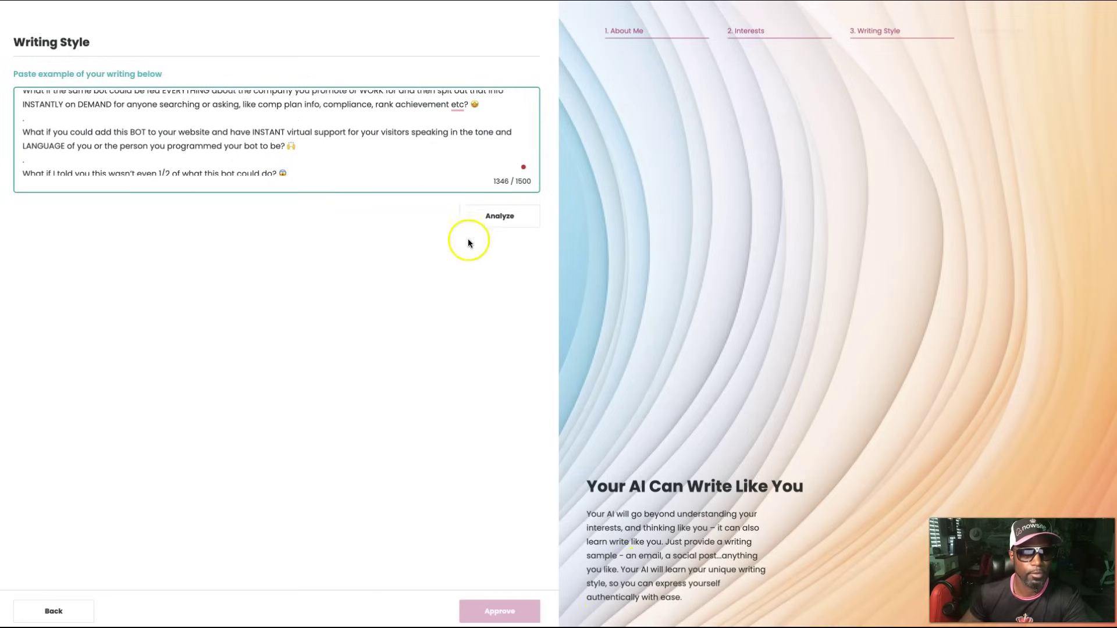
# Analyze the pasted writing sample and raise the Emojis slider to 5.
pyautogui.click(497, 218)
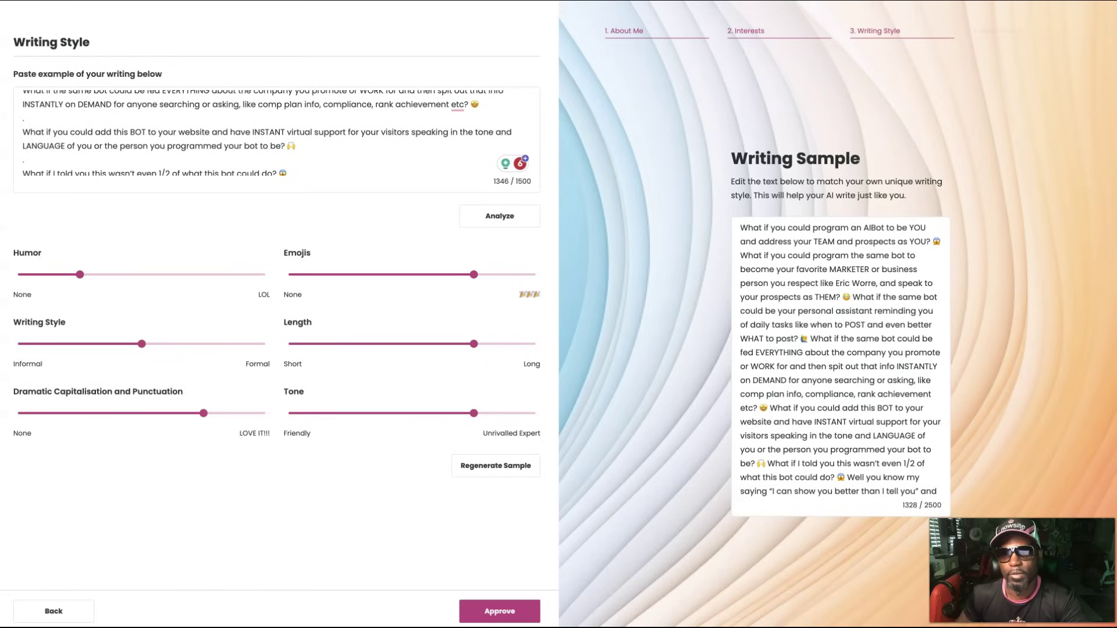
pyautogui.click(832, 441)
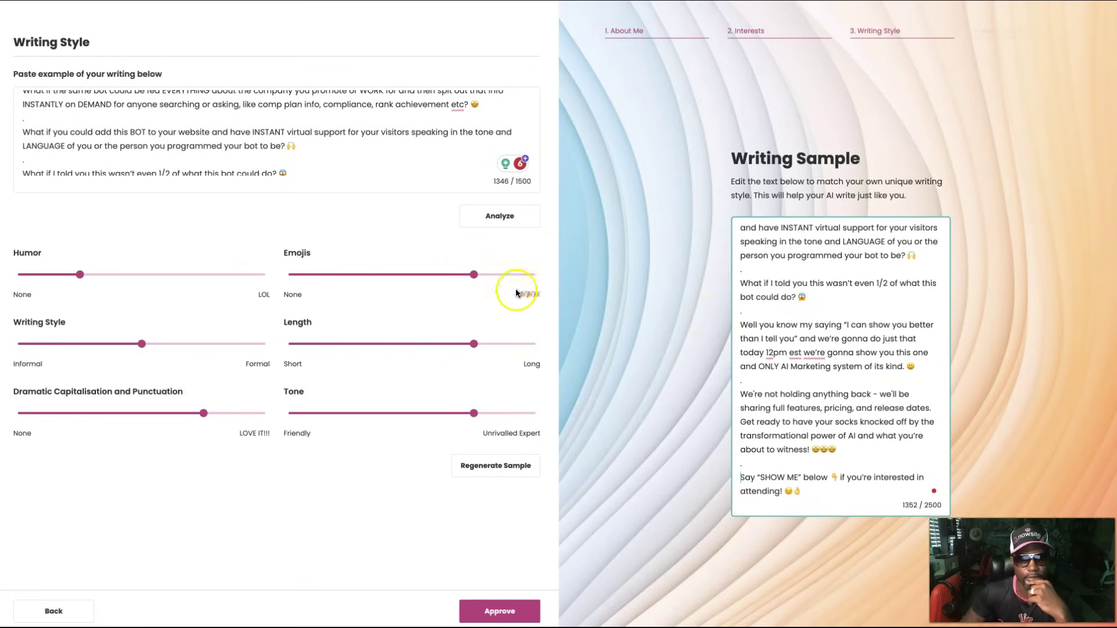
pyautogui.click(472, 276)
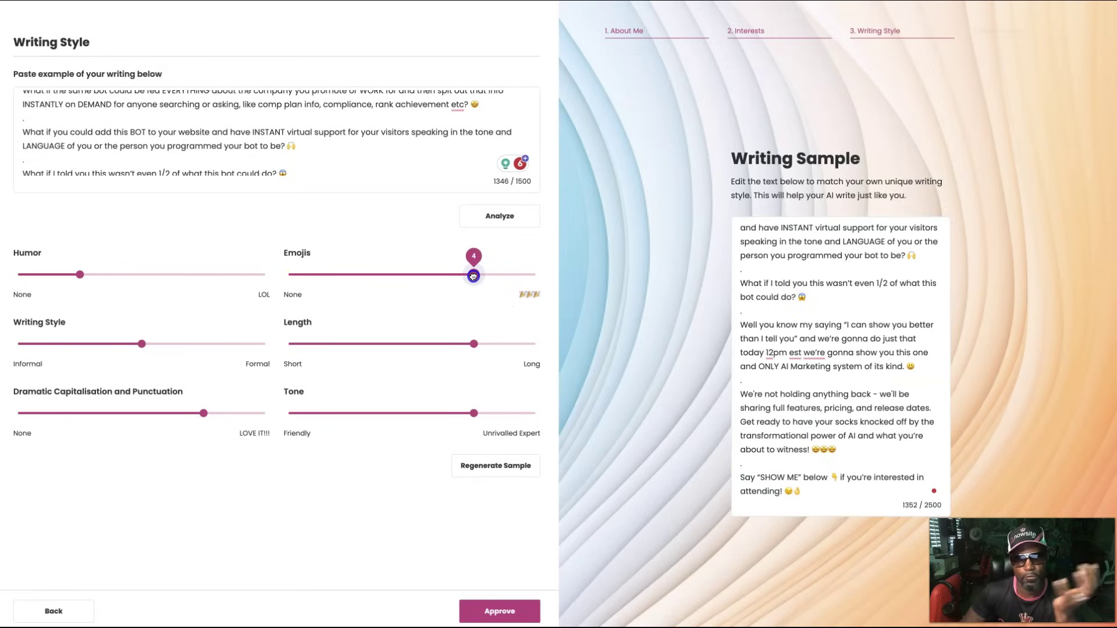
pyautogui.moveTo(472, 276); pyautogui.dragTo(543, 289)
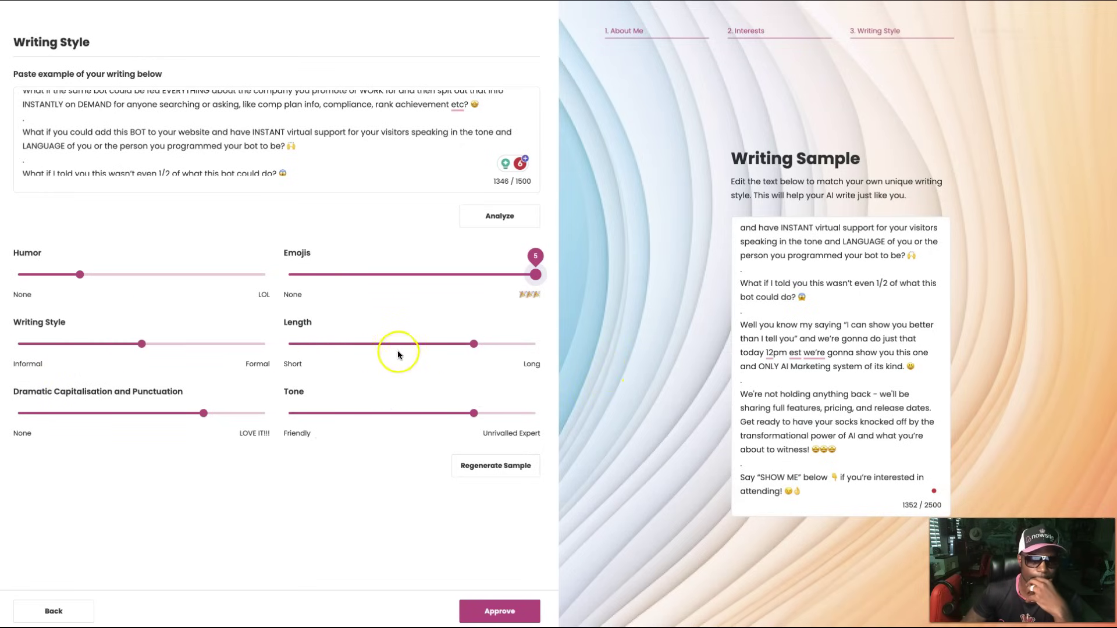
# Lower Length to 3 and raise Dramatic Capitalisation and Punctuation to 5.
pyautogui.click(471, 344)
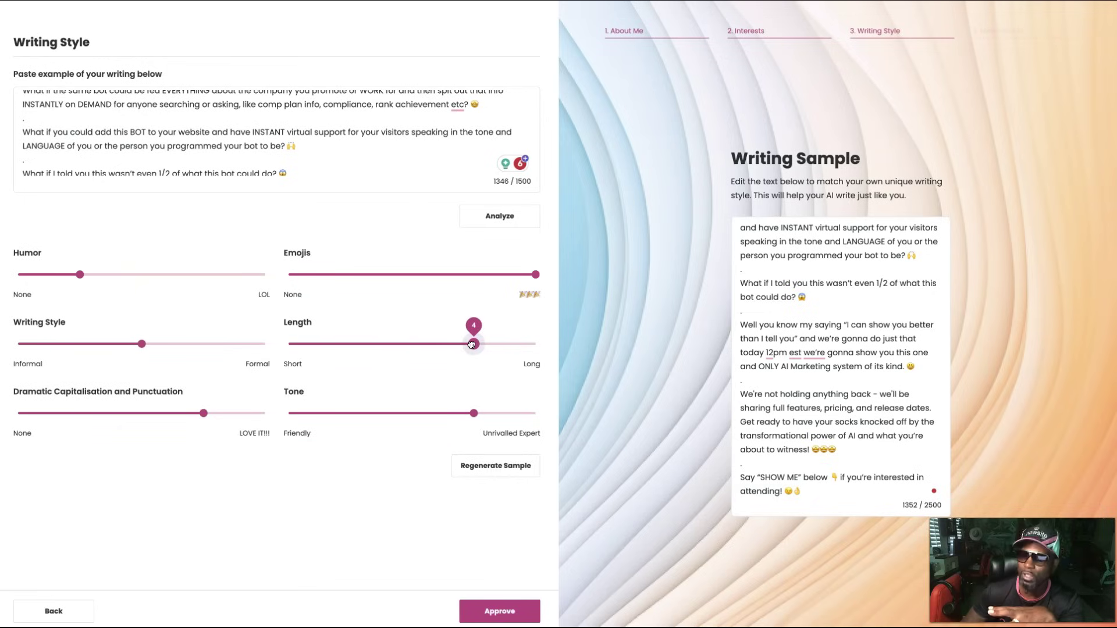
pyautogui.moveTo(472, 344); pyautogui.dragTo(384, 347)
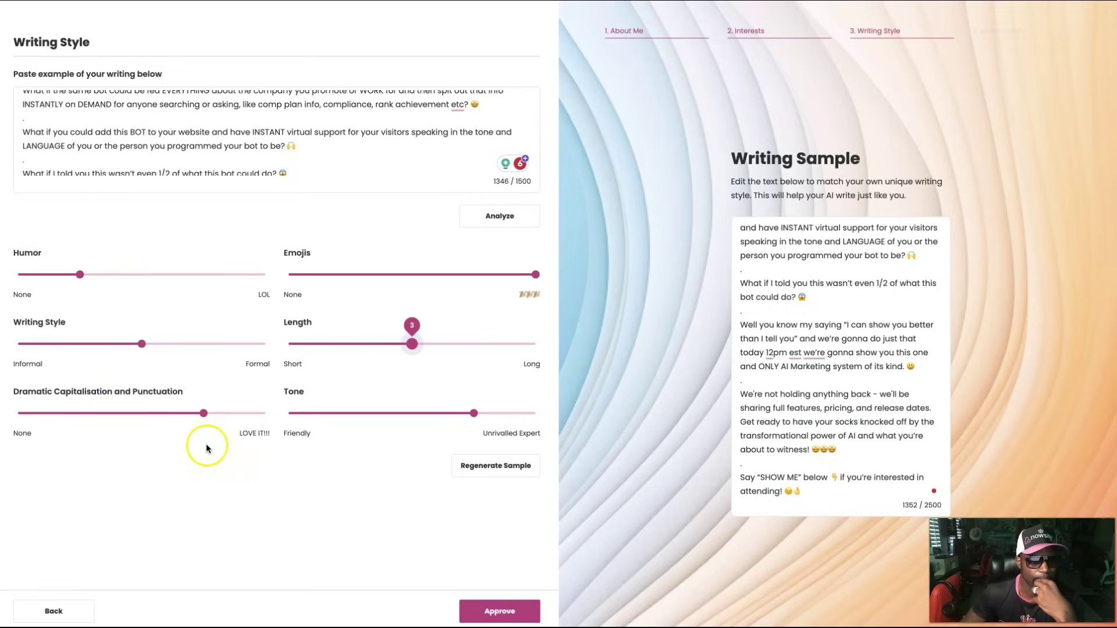
pyautogui.click(200, 414)
pyautogui.moveTo(200, 413); pyautogui.dragTo(265, 413)
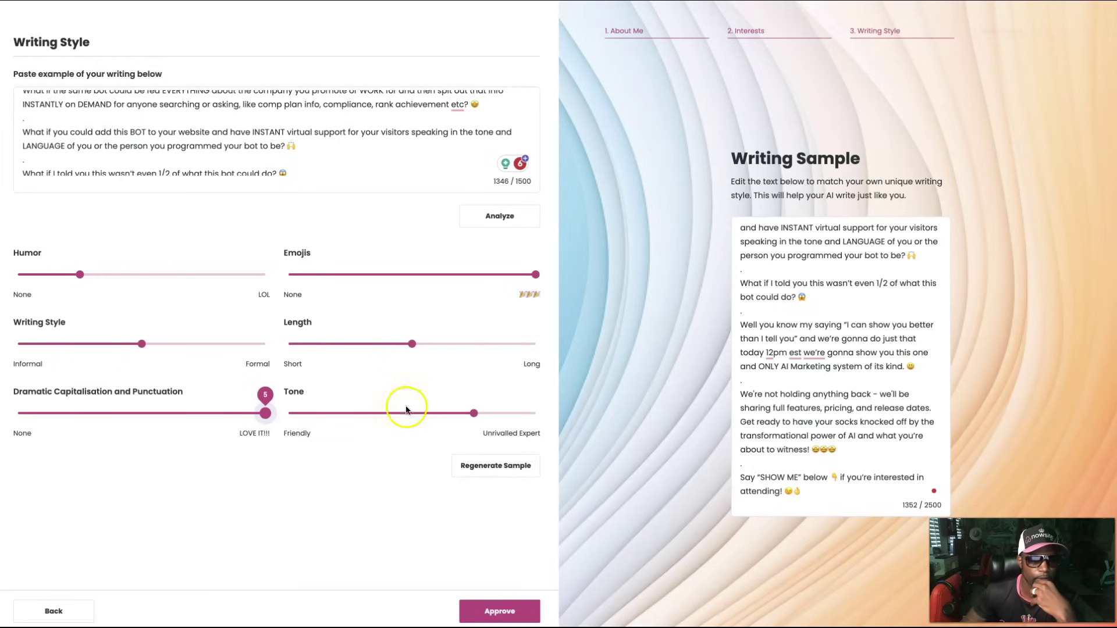
pyautogui.click(798, 493)
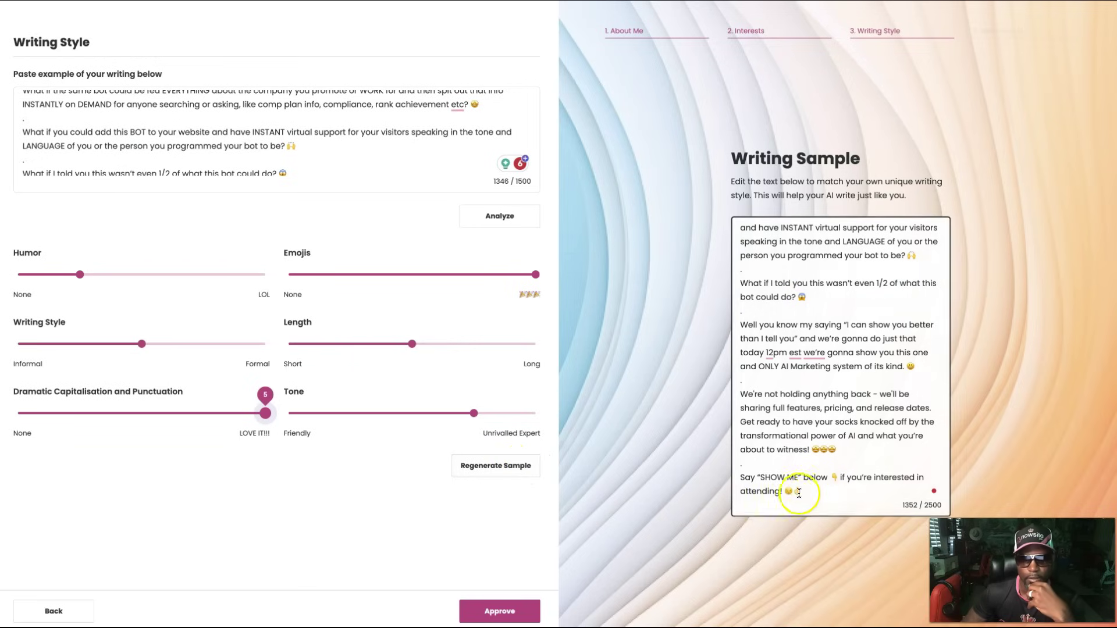
pyautogui.moveTo(809, 492); pyautogui.dragTo(739, 194)
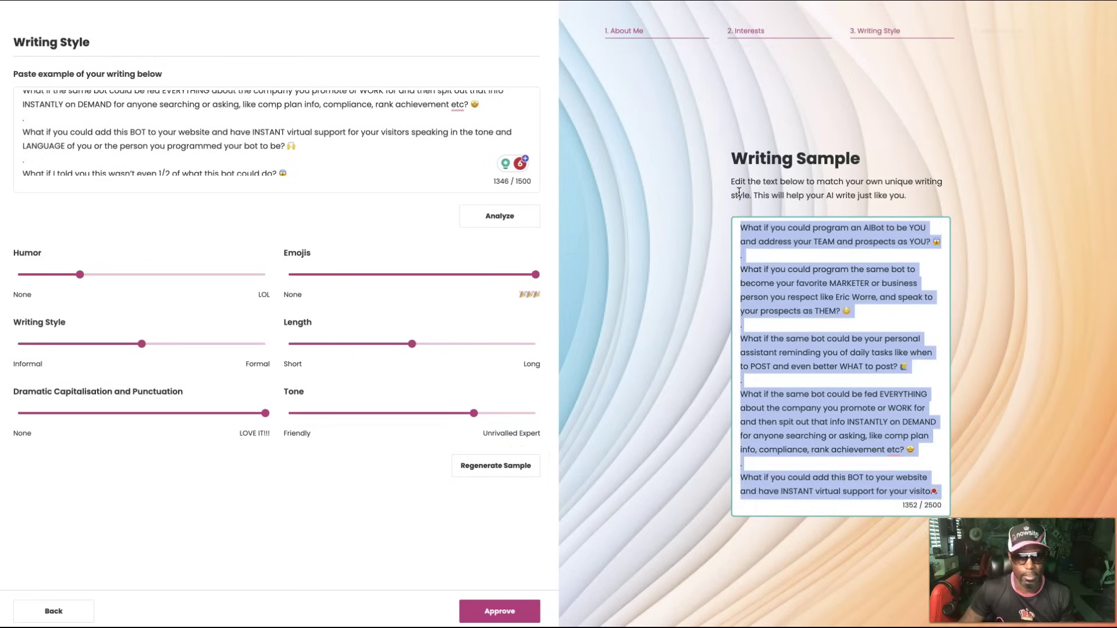
# Regenerate the writing sample with the adjusted settings and approve the writing style.
pyautogui.click(498, 498)
pyautogui.click(499, 473)
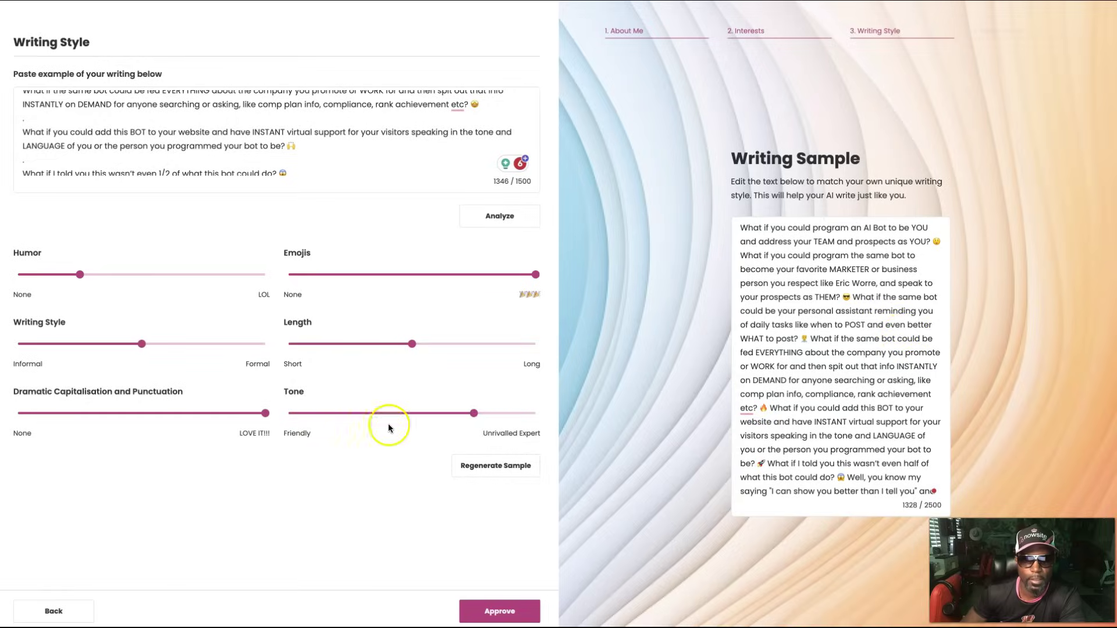
pyautogui.click(495, 610)
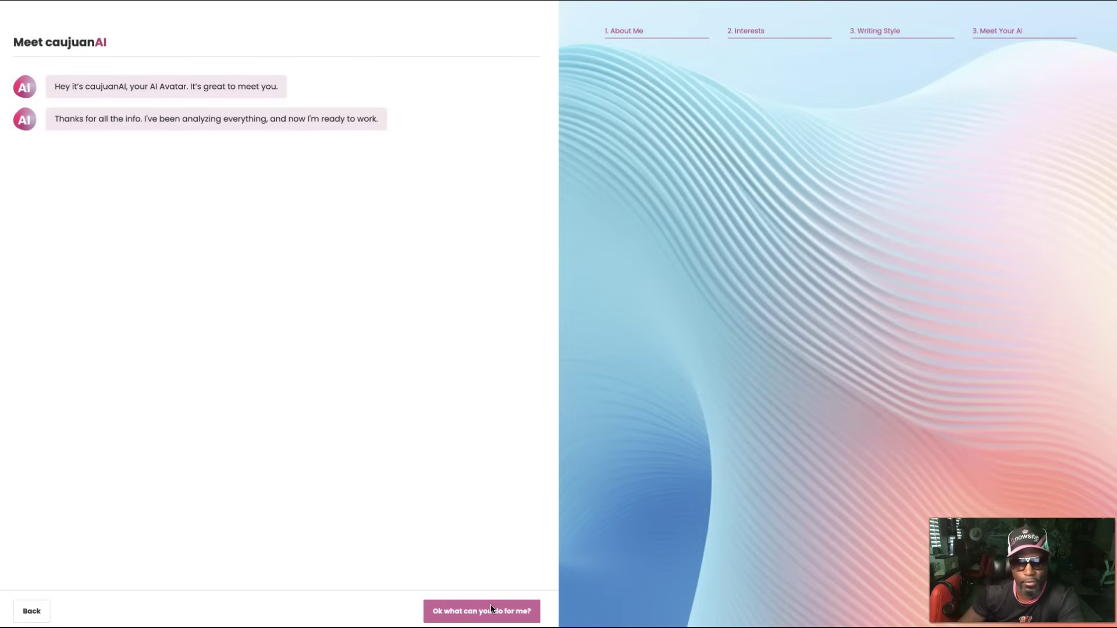
# Ask the avatar what it can do, getting a personal brand motto and a 'Your Story' biography.
pyautogui.click(496, 608)
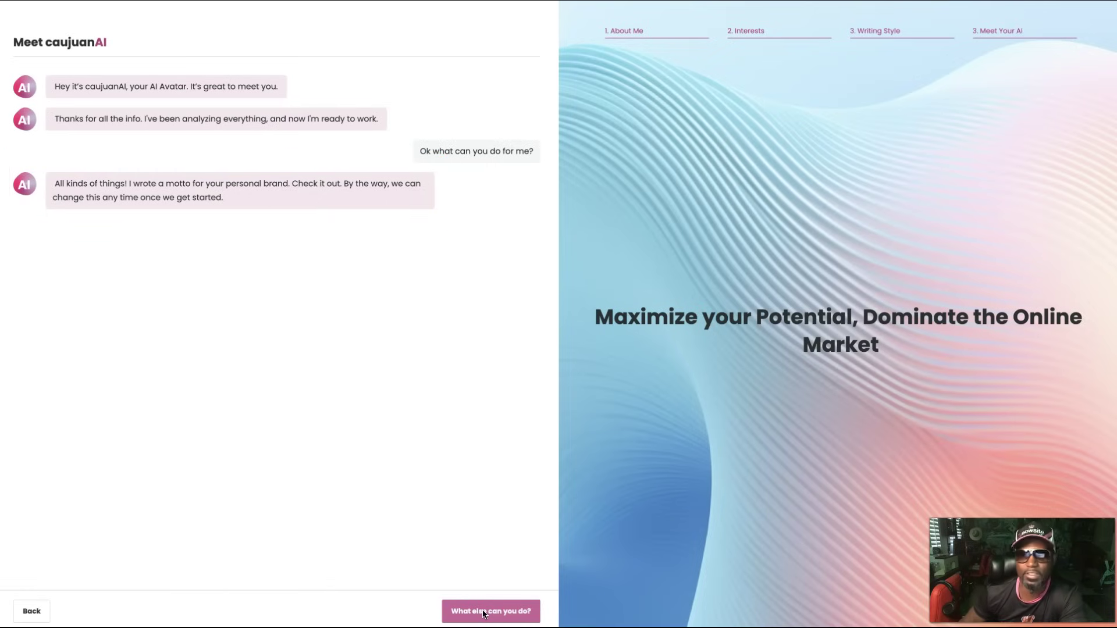
pyautogui.click(483, 613)
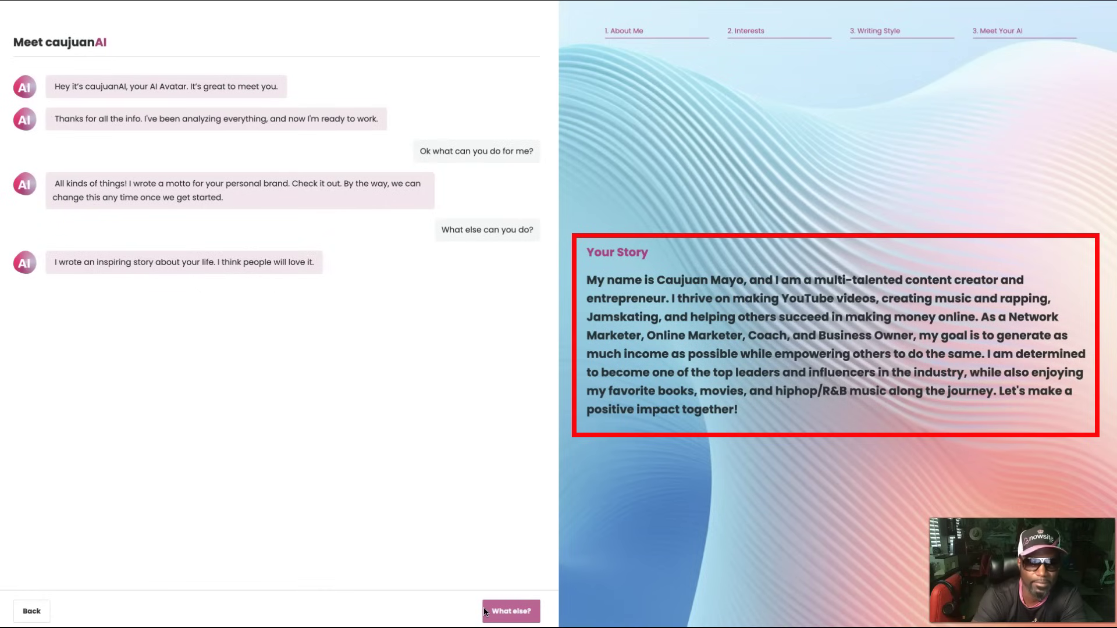
# Ask the avatar for more twice to see its personality analysis and reach account setup.
pyautogui.click(536, 612)
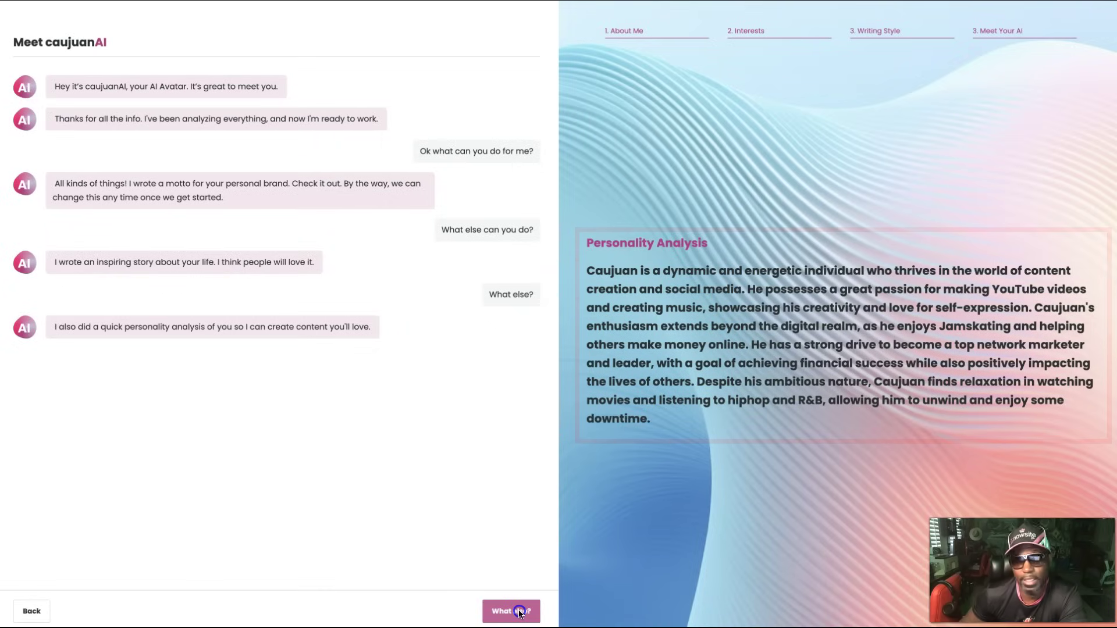
pyautogui.click(519, 611)
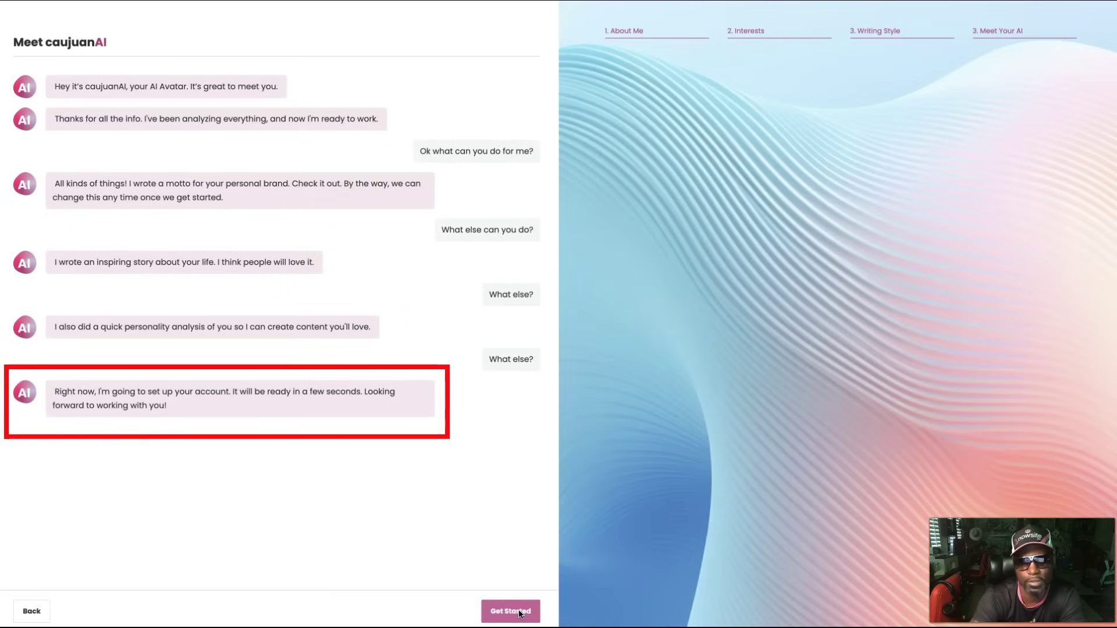
# Start account setup and scroll the Daily Checklist on the 'What do you want to do next?' dashboard.
pyautogui.click(519, 611)
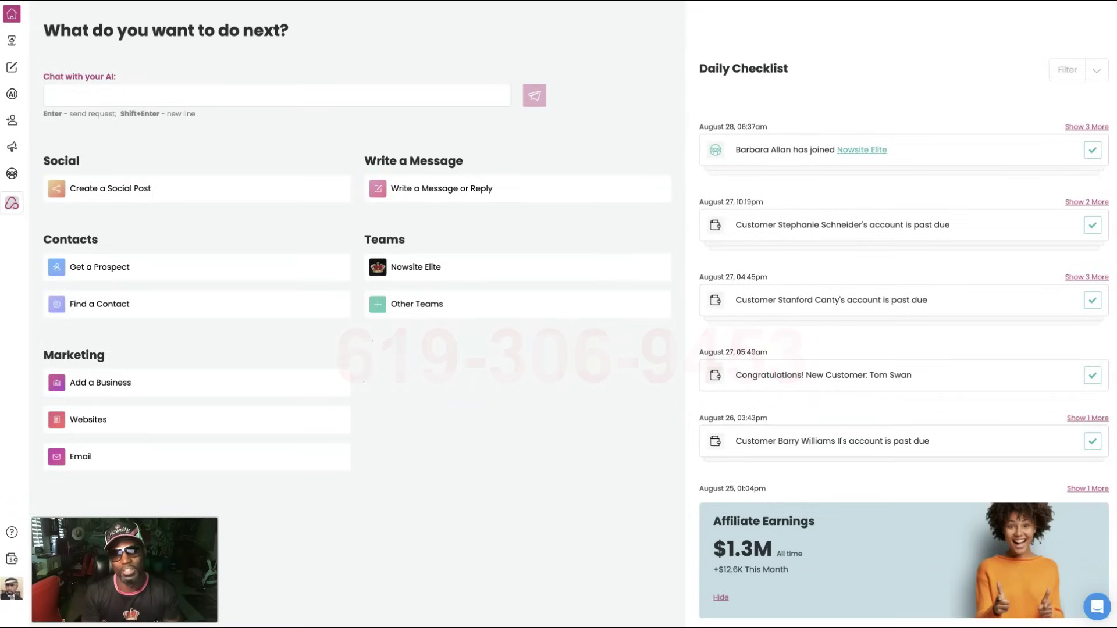
pyautogui.scroll(-1, 1107, 366)
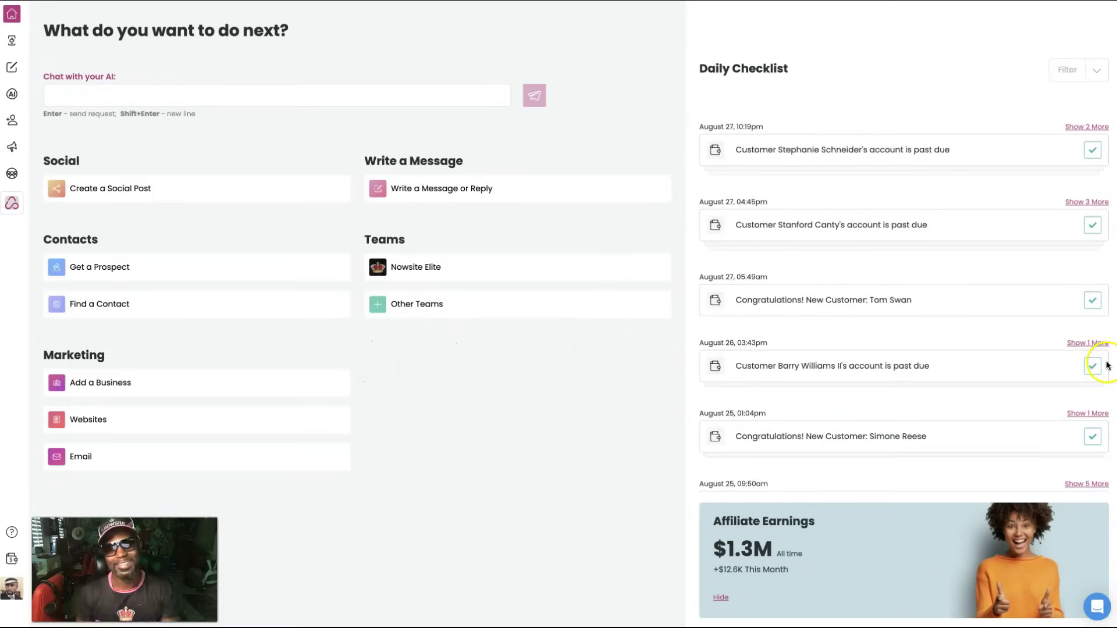